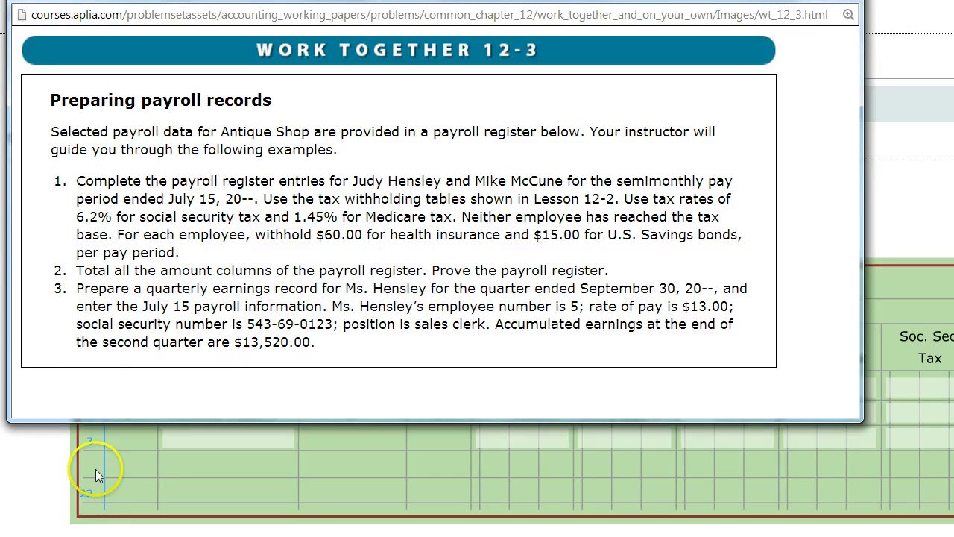
Review the payroll register and semimonthly period end date in the instructions, then close them.
{"action": "left_click_drag", "start_coordinate": [166, 181], "coordinate": [273, 181]}
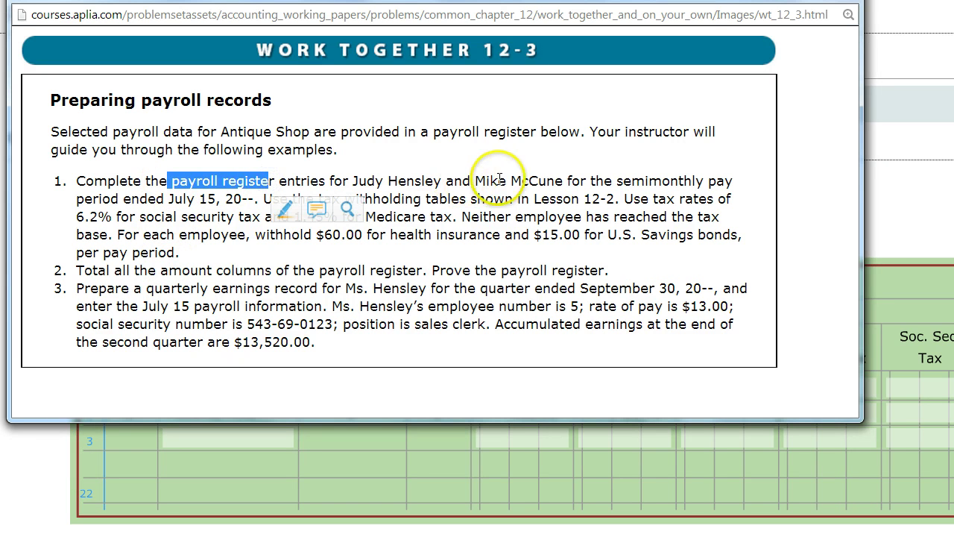
{"action": "key", "text": "ctrl+w"}
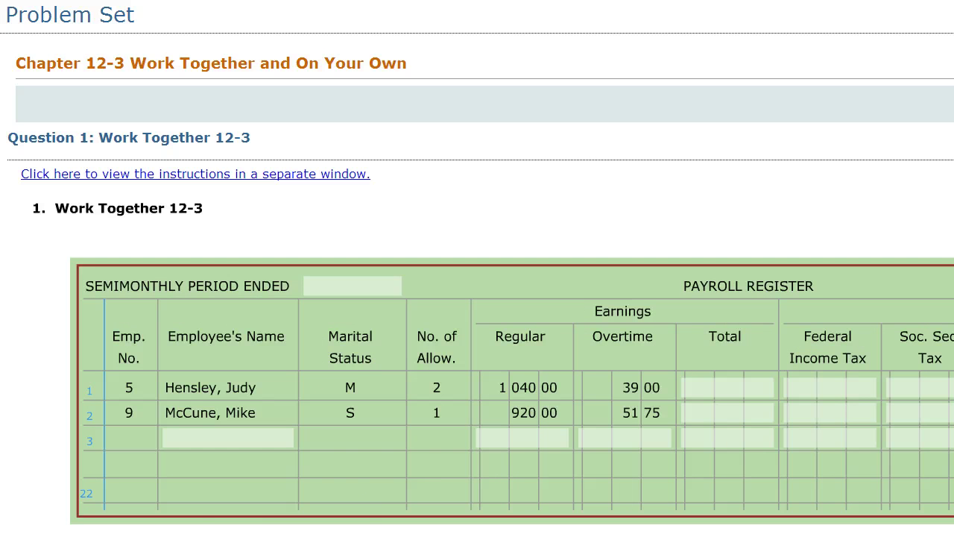
{"action": "left_click", "coordinate": [288, 512]}
{"action": "left_click", "coordinate": [117, 199]}
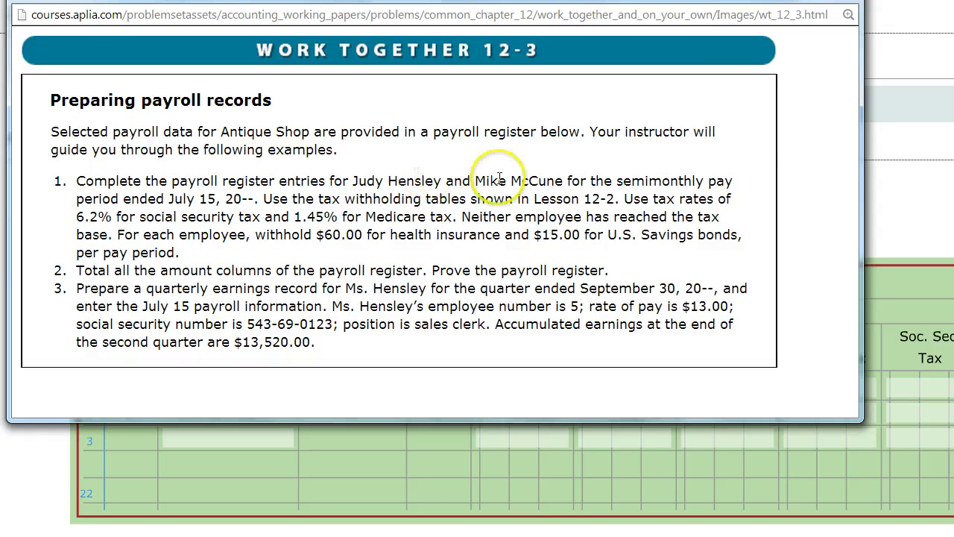
{"action": "left_click_drag", "start_coordinate": [617, 180], "coordinate": [244, 198]}
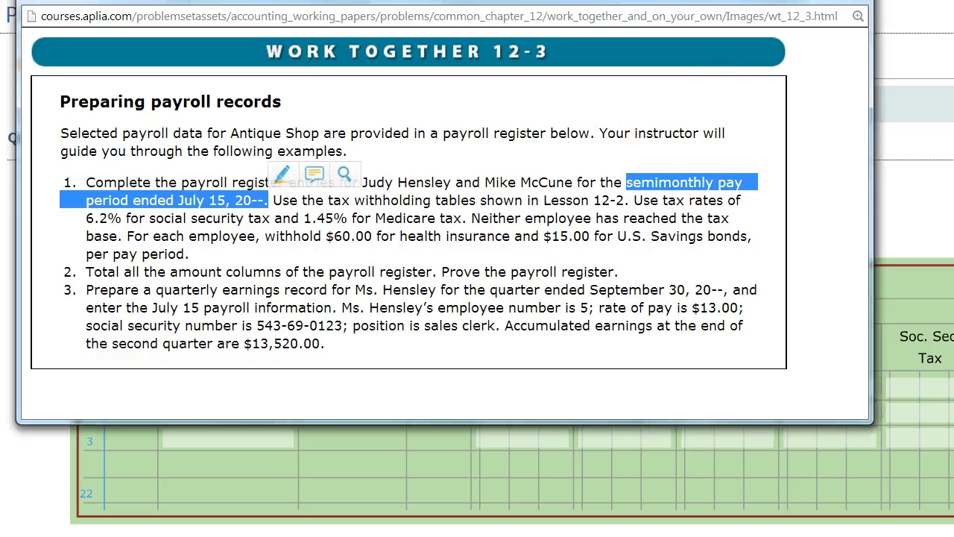
{"action": "key", "text": "alt+F4"}
Set both Semimonthly Period Ended and Date of Payment to Jul 15, 20--.
{"action": "left_click", "coordinate": [328, 288]}
{"action": "type", "text": "ju"}
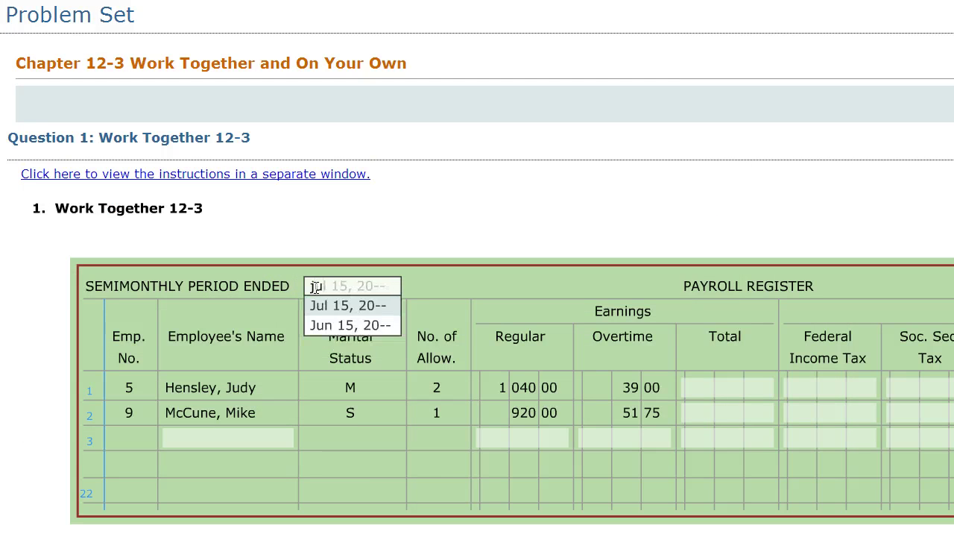
{"action": "left_click", "coordinate": [381, 305]}
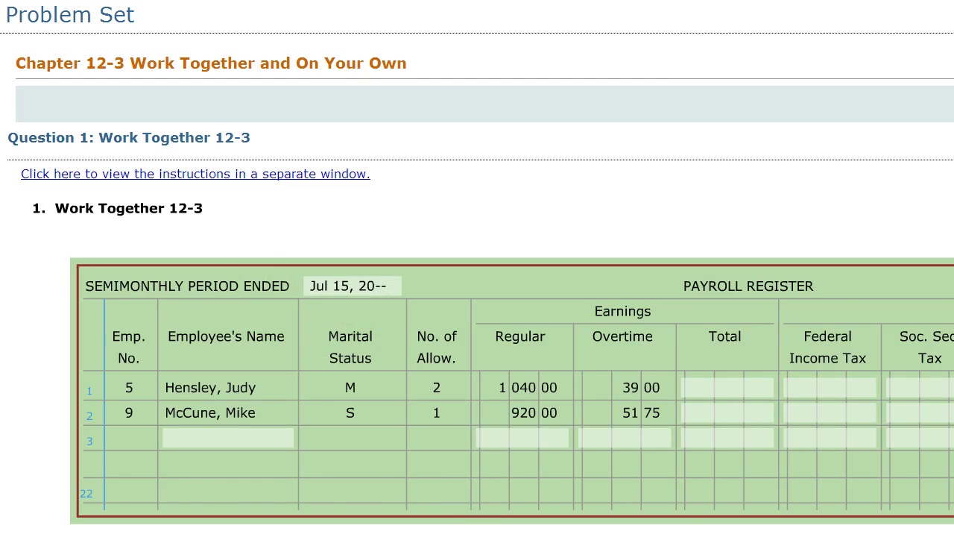
{"action": "key", "text": "Tab"}
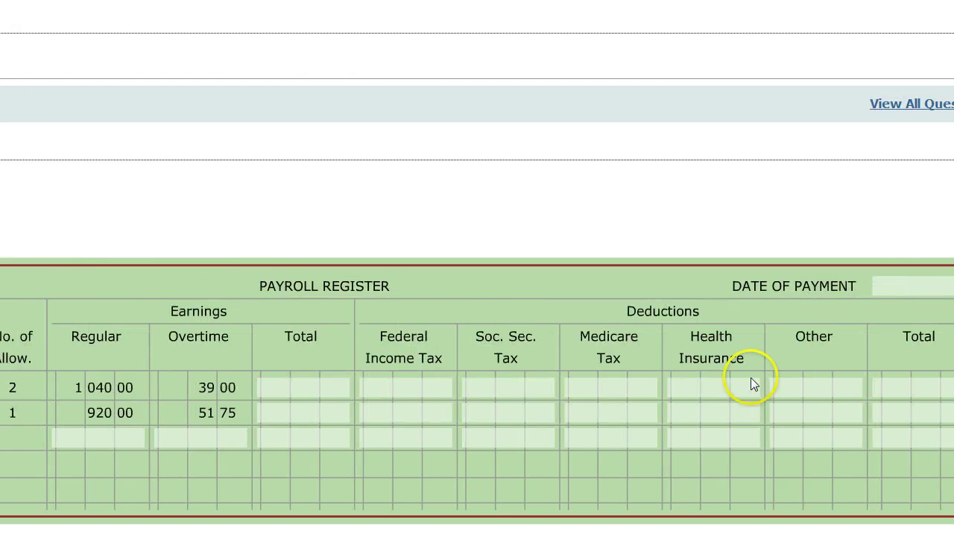
{"action": "left_click", "coordinate": [884, 286]}
{"action": "type", "text": "ju"}
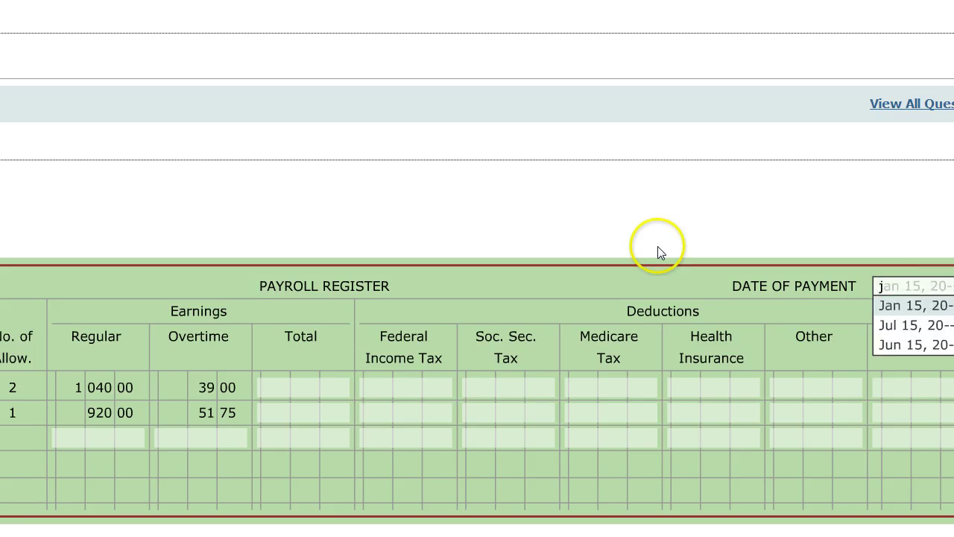
{"action": "left_click", "coordinate": [895, 305]}
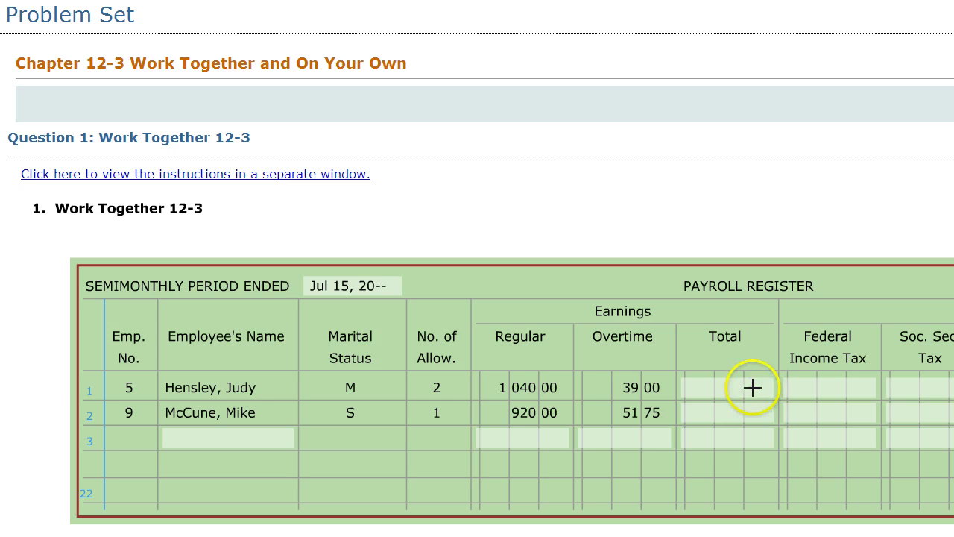
Enter 1,079.00 as Hensley's total earnings, combining regular and overtime pay.
{"action": "left_click", "coordinate": [587, 386]}
{"action": "left_click_drag", "start_coordinate": [583, 381], "coordinate": [582, 401]}
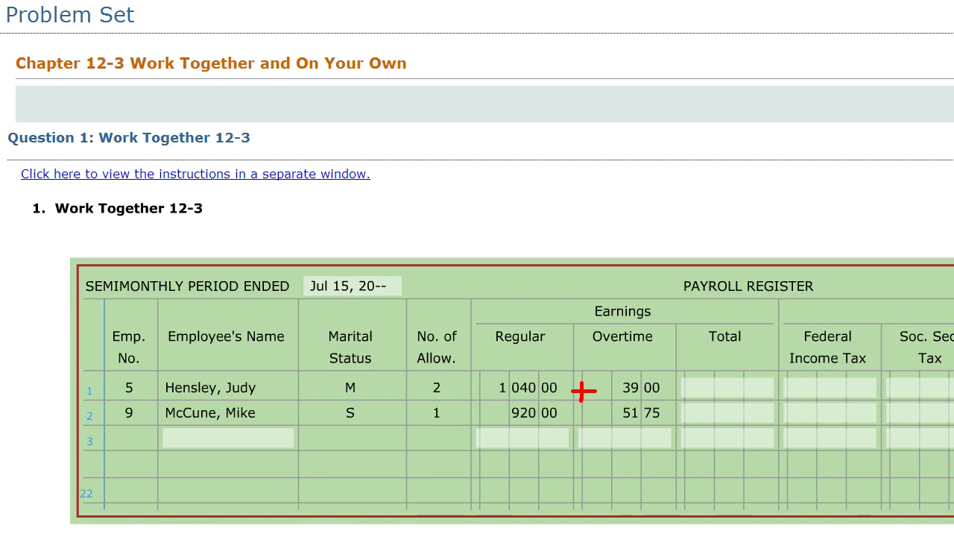
{"action": "left_click", "coordinate": [728, 388]}
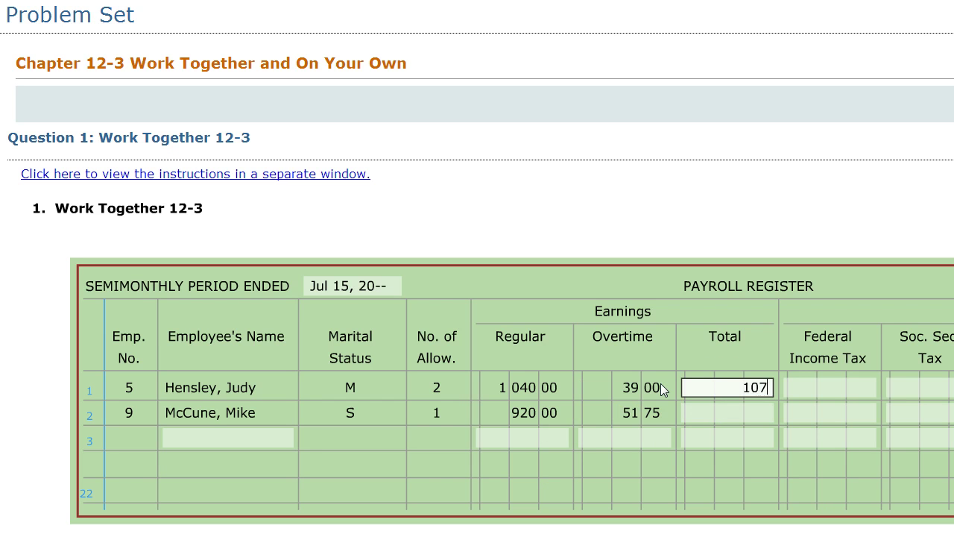
{"action": "type", "text": "1079"}
{"action": "left_click", "coordinate": [826, 223]}
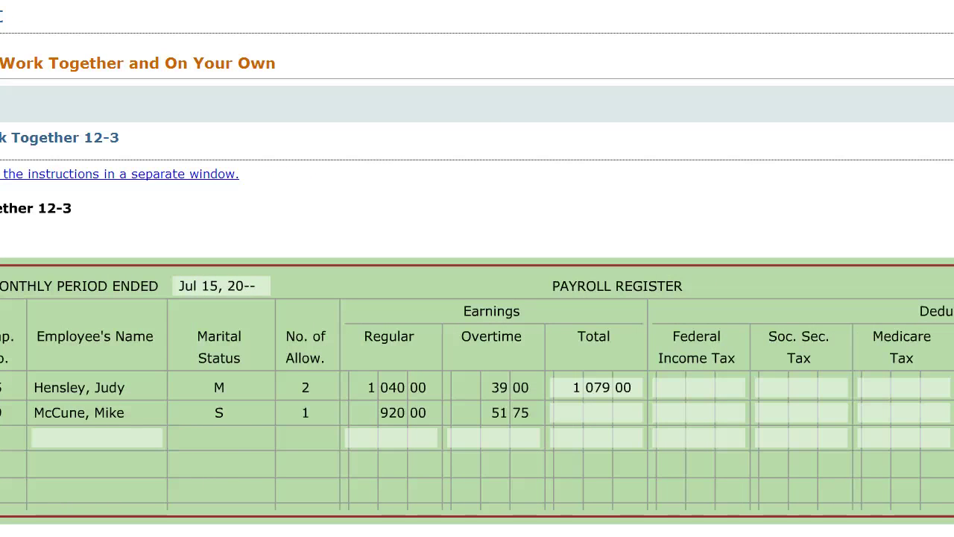
Mark the Federal Income Tax heading and Hensley's married status in red, then clear the marks.
{"action": "left_click_drag", "start_coordinate": [676, 347], "coordinate": [717, 347]}
{"action": "left_click_drag", "start_coordinate": [660, 366], "coordinate": [723, 367]}
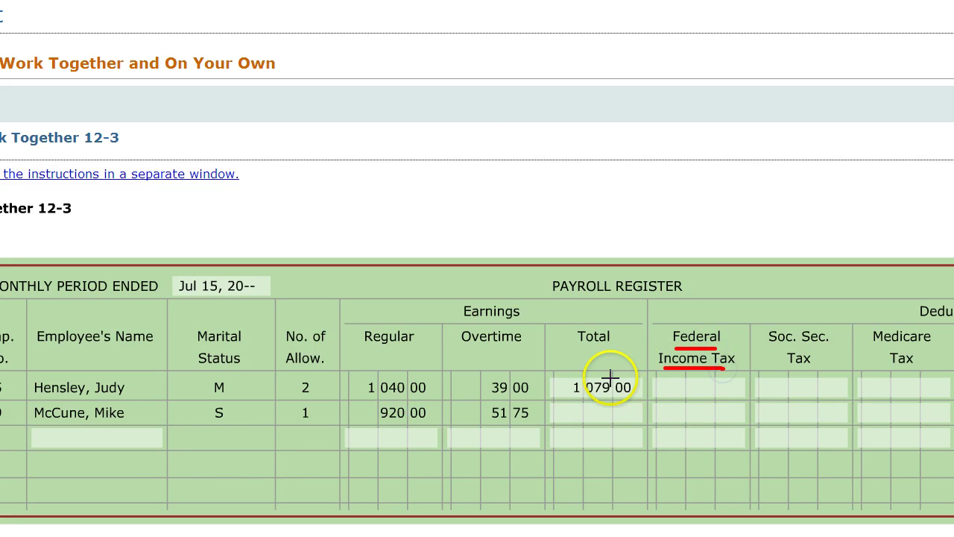
{"action": "mouse_move", "coordinate": [227, 367]}
{"action": "left_mouse_down"}
{"action": "mouse_move", "coordinate": [186, 387]}
{"action": "mouse_move", "coordinate": [265, 364]}
{"action": "mouse_move", "coordinate": [226, 356]}
{"action": "left_mouse_up"}
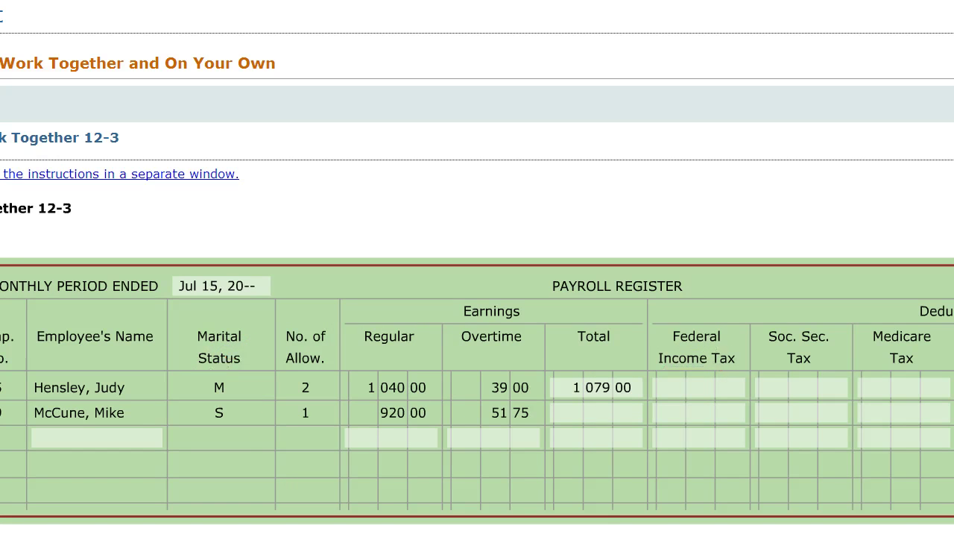
{"action": "key", "text": "alt+Tab"}
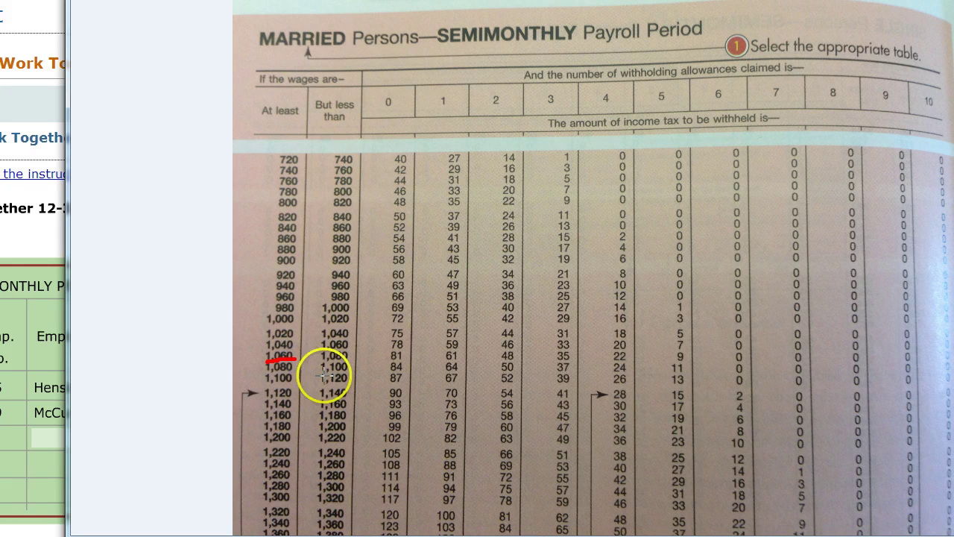
Find 48 in the withholding table at the 1,060–1,080 row and 2-allowances column.
{"action": "left_click_drag", "start_coordinate": [347, 360], "coordinate": [353, 359]}
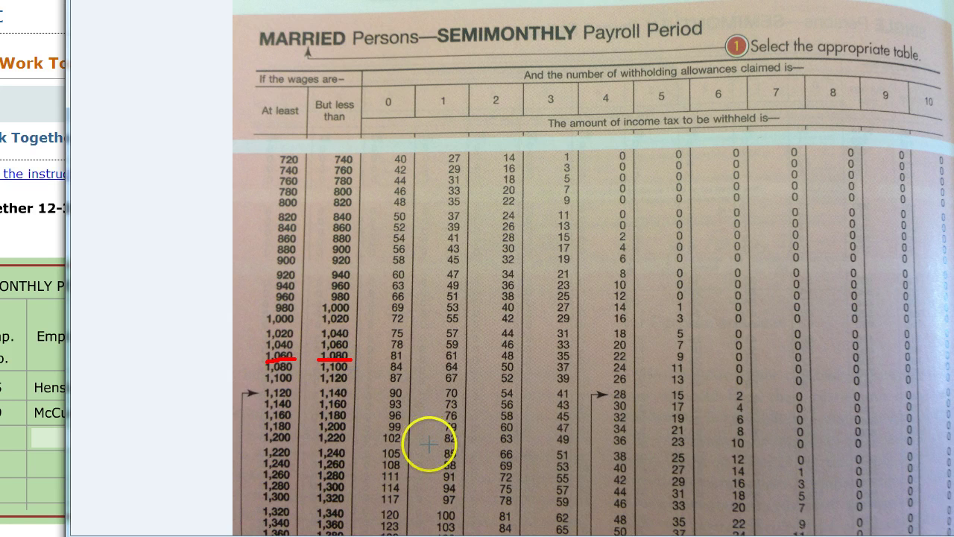
{"action": "mouse_move", "coordinate": [516, 94]}
{"action": "left_mouse_down"}
{"action": "mouse_move", "coordinate": [472, 100]}
{"action": "mouse_move", "coordinate": [517, 111]}
{"action": "left_mouse_up"}
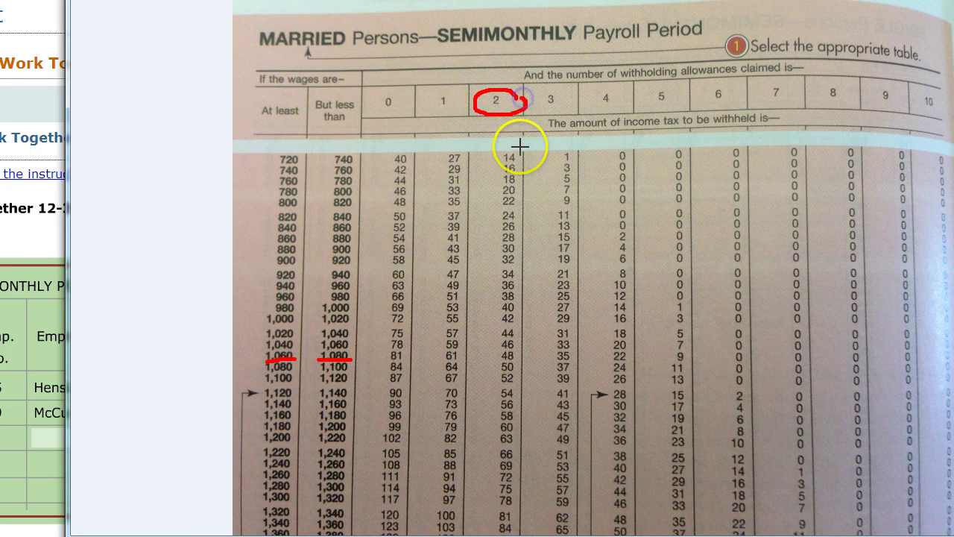
{"action": "left_click_drag", "start_coordinate": [508, 113], "coordinate": [502, 339]}
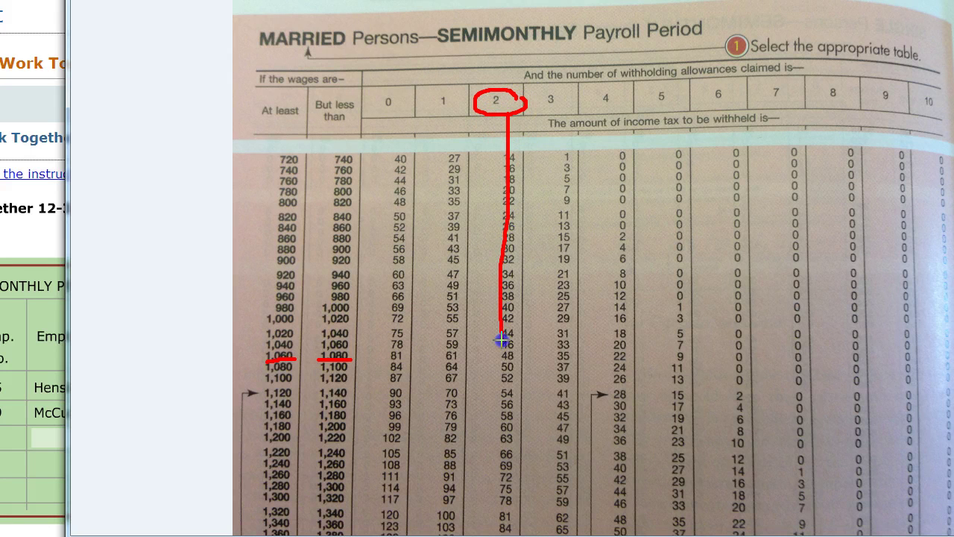
{"action": "mouse_move", "coordinate": [350, 358]}
{"action": "left_mouse_down"}
{"action": "mouse_move", "coordinate": [512, 346]}
{"action": "mouse_move", "coordinate": [498, 355]}
{"action": "left_mouse_up"}
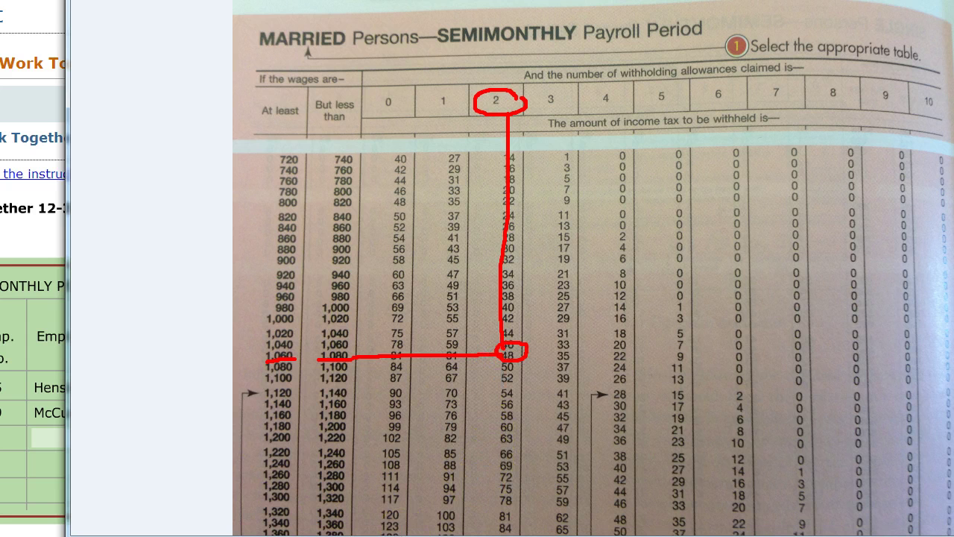
{"action": "key", "text": "Escape"}
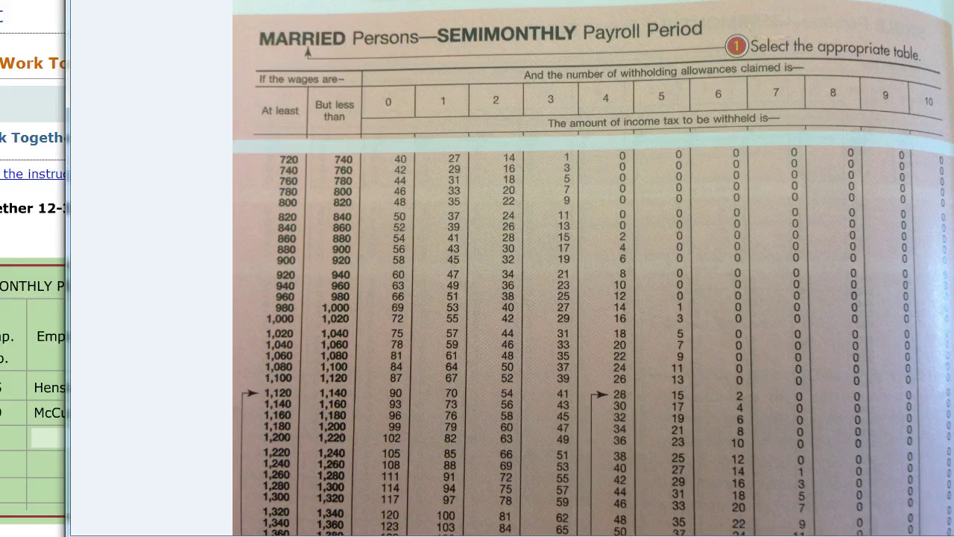
{"action": "key", "text": "alt+Tab"}
Enter 48.00 as Hensley's federal income tax.
{"action": "left_click", "coordinate": [708, 389]}
{"action": "type", "text": "48"}
{"action": "left_click", "coordinate": [742, 510]}
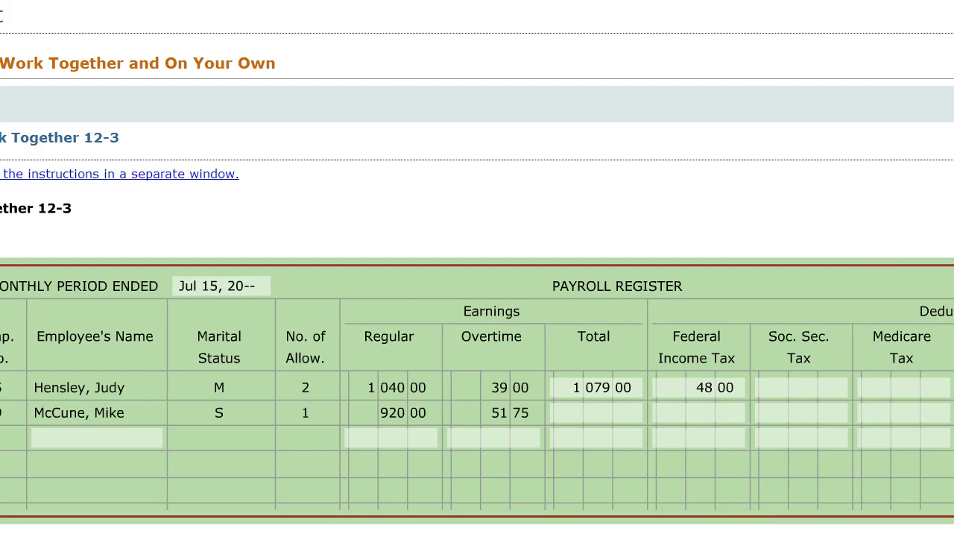
{"action": "left_click", "coordinate": [262, 519]}
Highlight the note that neither employee reached the 87,000 tax base.
{"action": "left_click", "coordinate": [492, 165]}
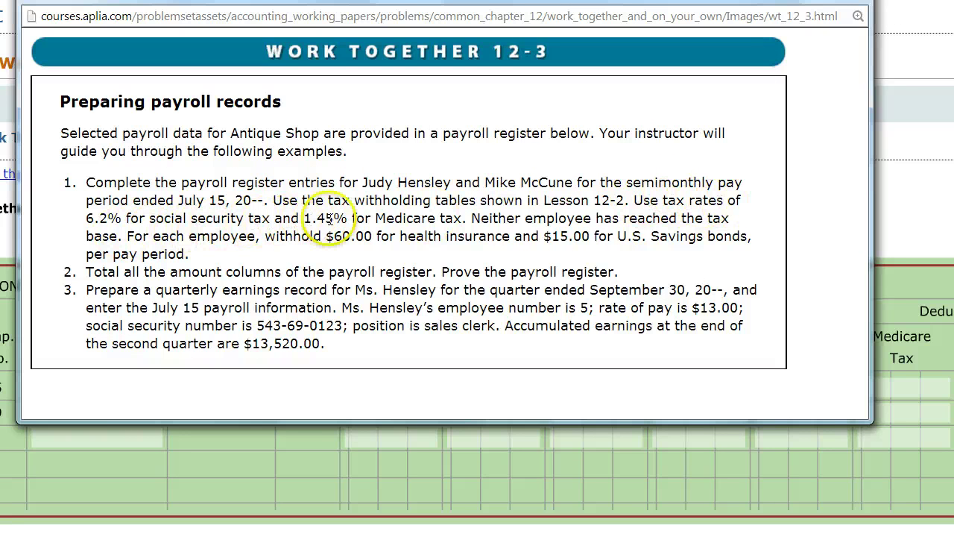
{"action": "left_click", "coordinate": [472, 217]}
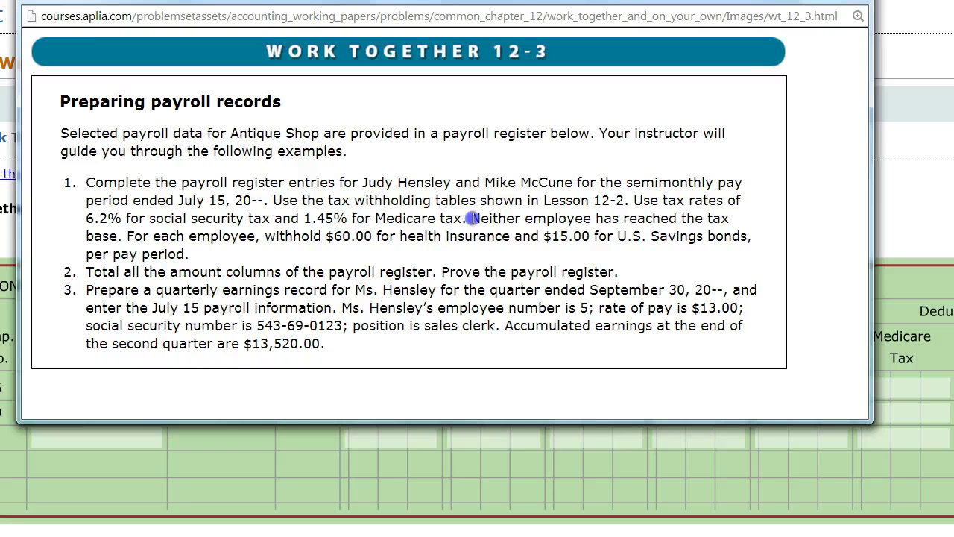
{"action": "left_click_drag", "start_coordinate": [473, 218], "coordinate": [123, 237]}
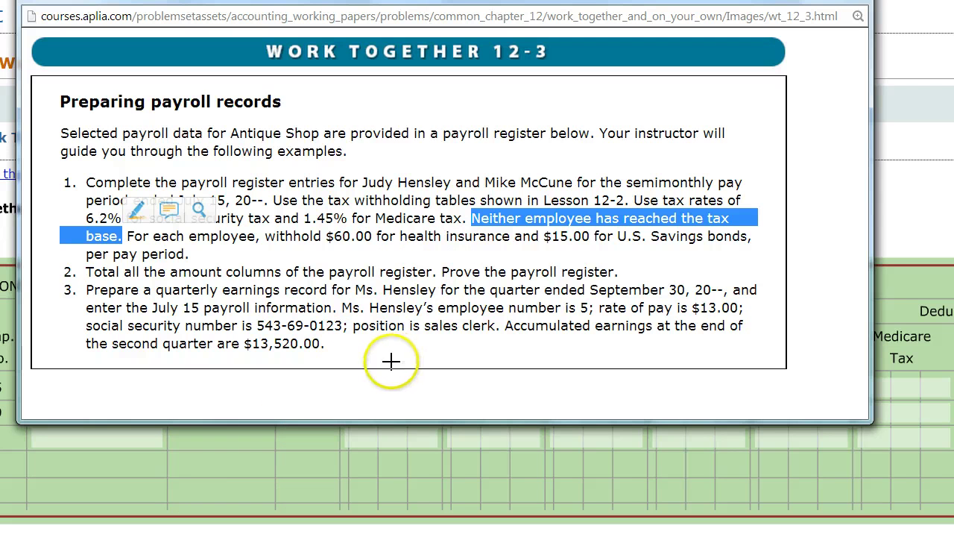
{"action": "mouse_move", "coordinate": [367, 375]}
{"action": "left_mouse_down"}
{"action": "mouse_move", "coordinate": [364, 399]}
{"action": "mouse_move", "coordinate": [366, 382]}
{"action": "mouse_move", "coordinate": [406, 378]}
{"action": "mouse_move", "coordinate": [383, 411]}
{"action": "mouse_move", "coordinate": [399, 420]}
{"action": "mouse_move", "coordinate": [447, 377]}
{"action": "mouse_move", "coordinate": [482, 396]}
{"action": "mouse_move", "coordinate": [469, 378]}
{"action": "mouse_move", "coordinate": [494, 390]}
{"action": "mouse_move", "coordinate": [510, 376]}
{"action": "left_mouse_up"}
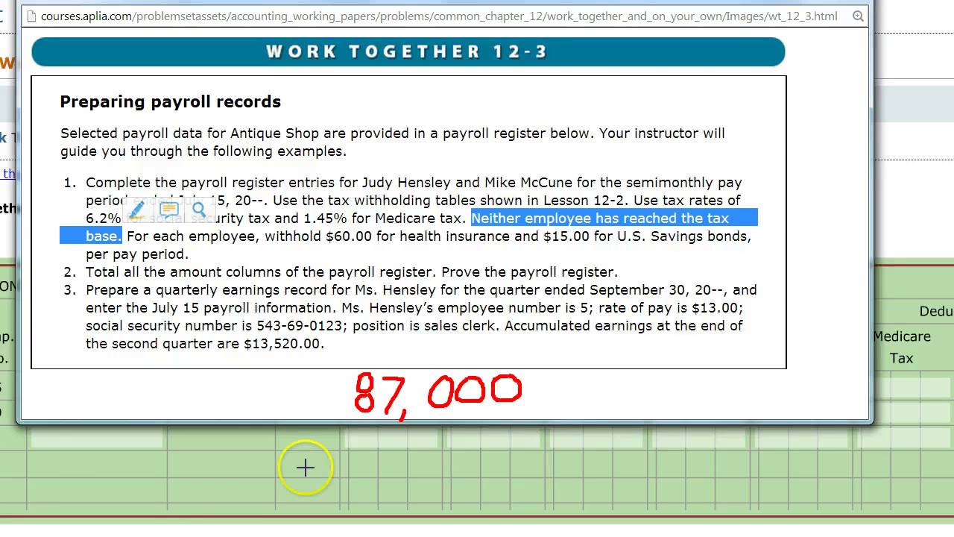
{"action": "key", "text": "Escape"}
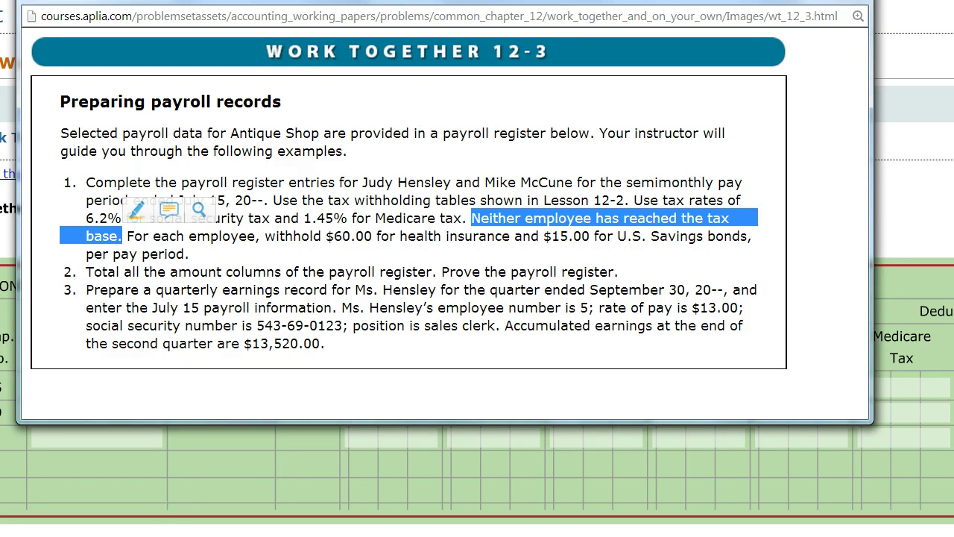
Close the instructions window and bring up the Start menu to find Calculator.
{"action": "left_click", "coordinate": [587, 195]}
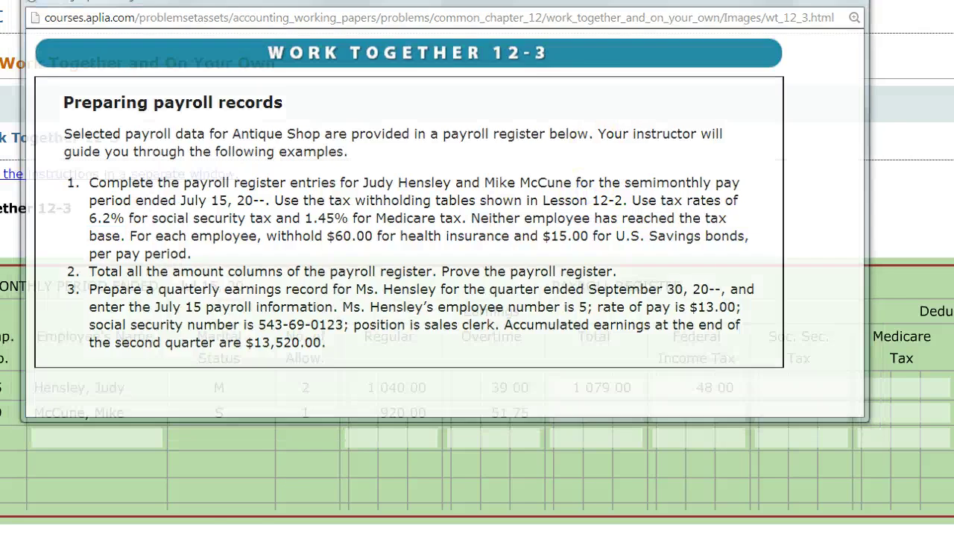
{"action": "key", "text": "alt+F4"}
{"action": "key", "text": "super"}
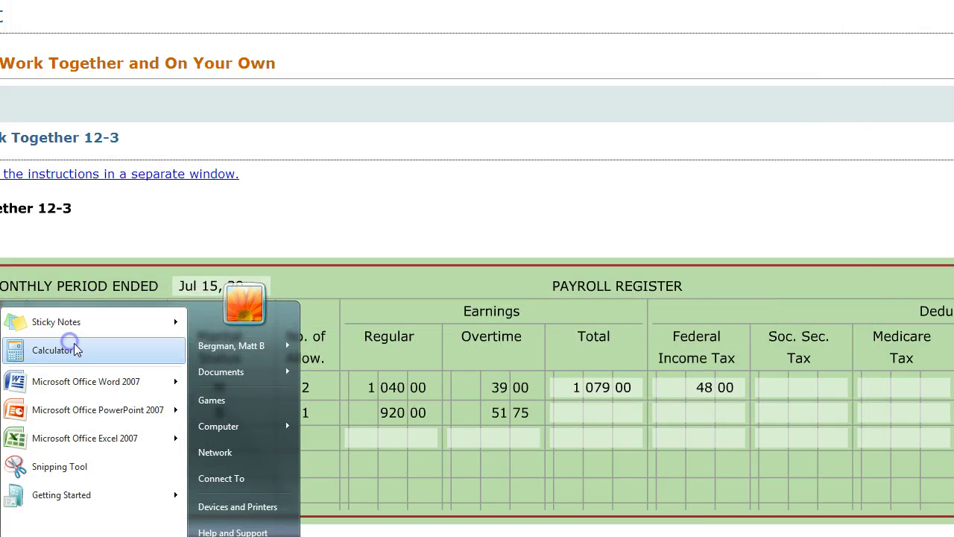
Compute Hensley's social security tax as 1079 × 0.062 in Windows Calculator.
{"action": "left_click", "coordinate": [77, 348]}
{"action": "type", "text": "1079*0.062"}
{"action": "key", "text": "Return"}
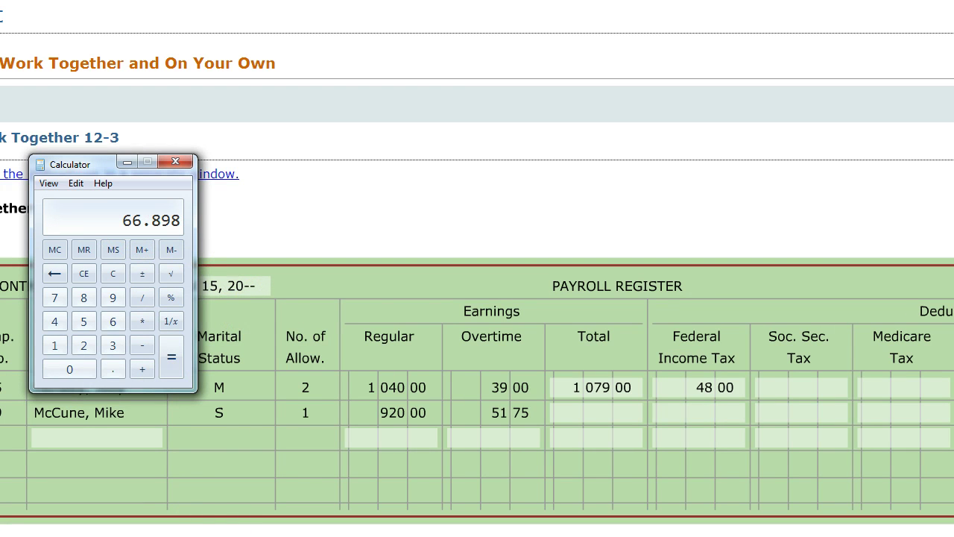
{"action": "left_click", "coordinate": [178, 211]}
Enter 66.90 as Hensley's social security tax.
{"action": "left_click", "coordinate": [785, 391]}
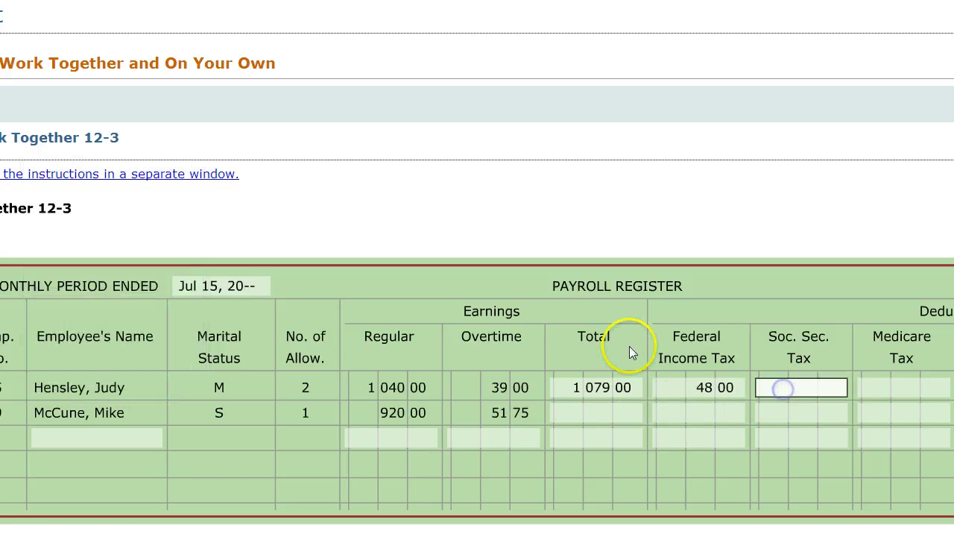
{"action": "type", "text": "66.9"}
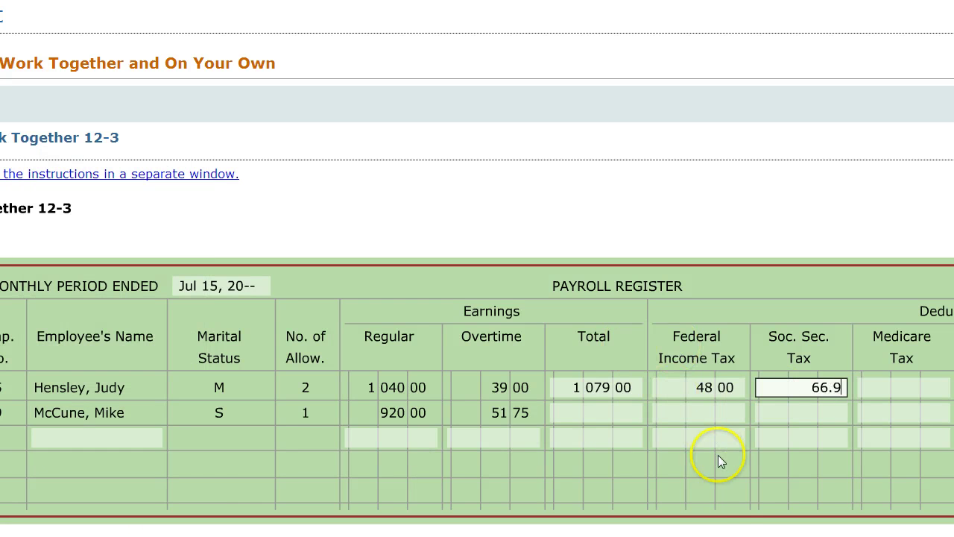
{"action": "left_click", "coordinate": [718, 484]}
{"action": "scroll", "coordinate": [500, 488], "scroll_direction": "right", "scroll_amount": 5}
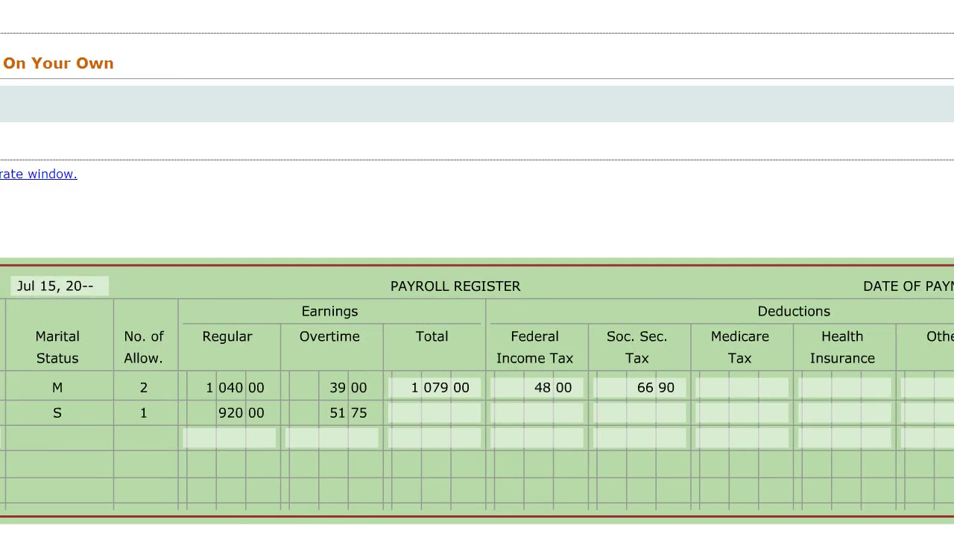
{"action": "key", "text": "alt+Tab"}
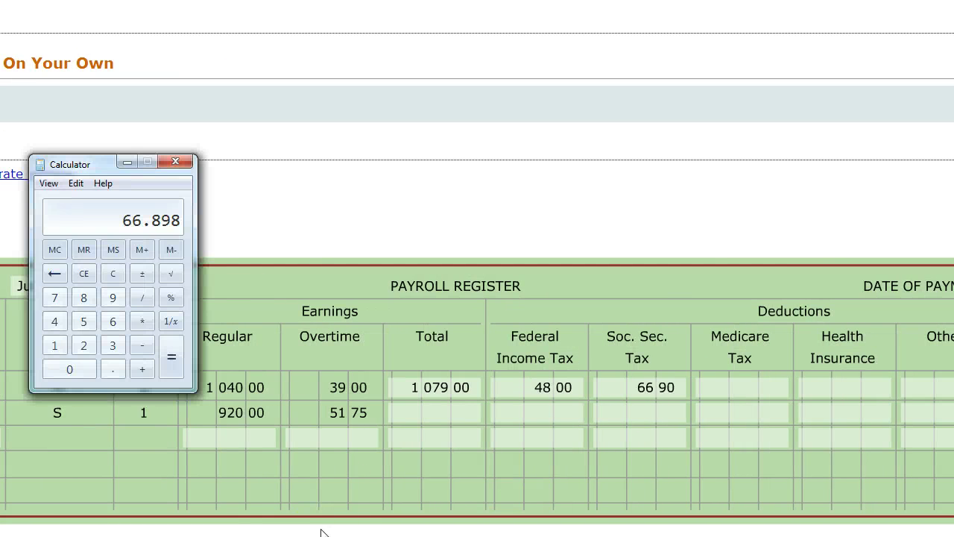
Calculate the first employee's Medicare tax at 1.45%, giving 15.6455.
{"action": "type", "text": "1"}
{"action": "type", "text": ".0145"}
{"action": "key", "text": "Return"}
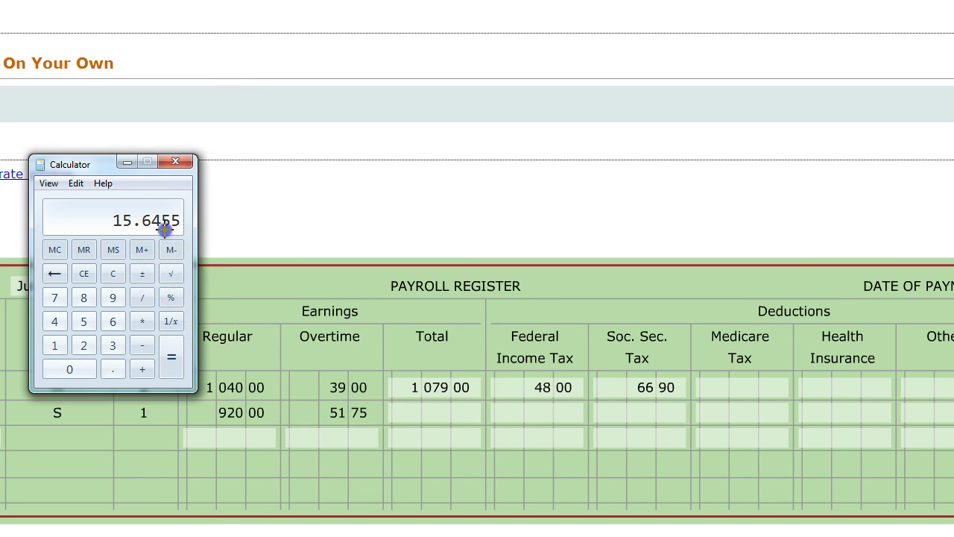
{"action": "left_click_drag", "start_coordinate": [164, 230], "coordinate": [170, 229]}
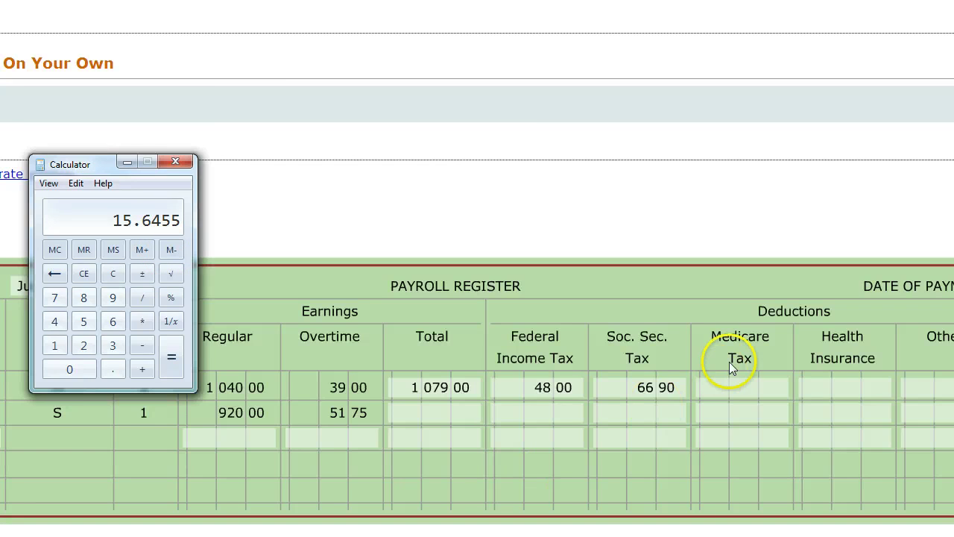
Enter 15.65 as the first employee's Medicare tax.
{"action": "left_click", "coordinate": [728, 387]}
{"action": "type", "text": "15.65"}
{"action": "left_click", "coordinate": [833, 251]}
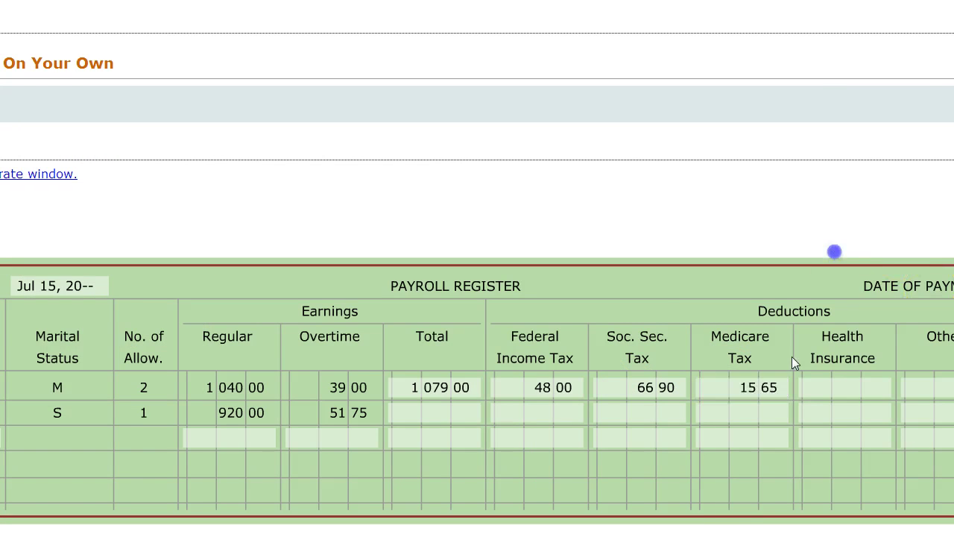
Check the instructions, then enter Hensley's 60.00 health insurance and 15.00 other deduction.
{"action": "left_click", "coordinate": [417, 534]}
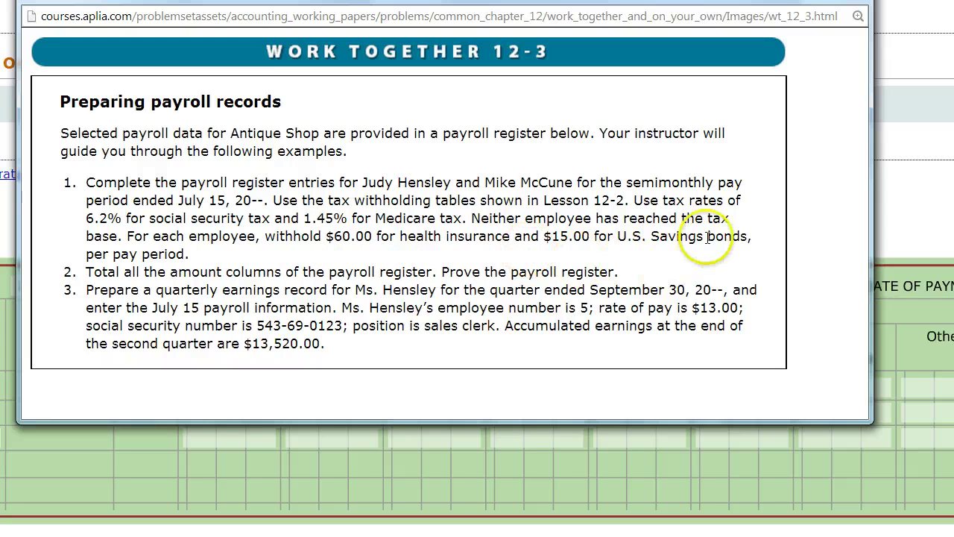
{"action": "left_click", "coordinate": [803, 9]}
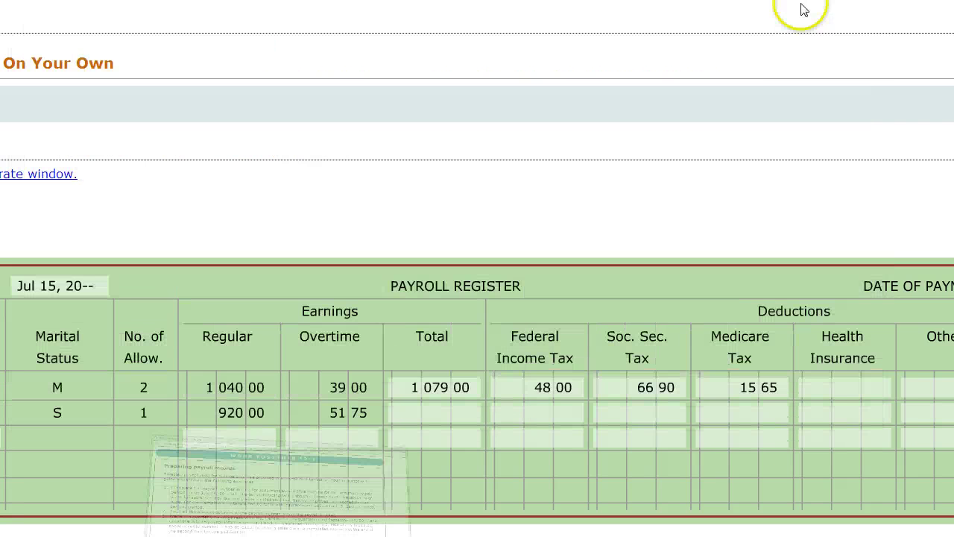
{"action": "left_click", "coordinate": [825, 389]}
{"action": "type", "text": "60"}
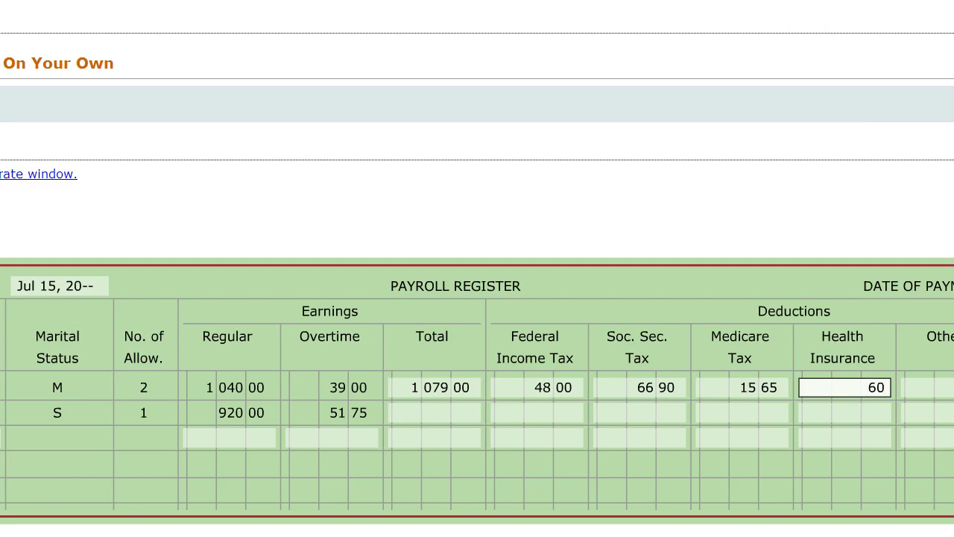
{"action": "left_click", "coordinate": [947, 385]}
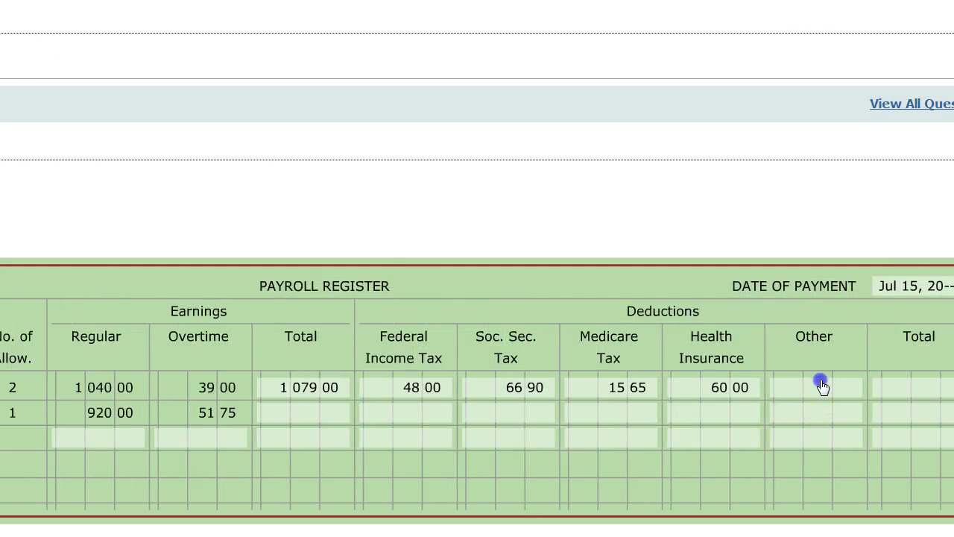
{"action": "type", "text": "15"}
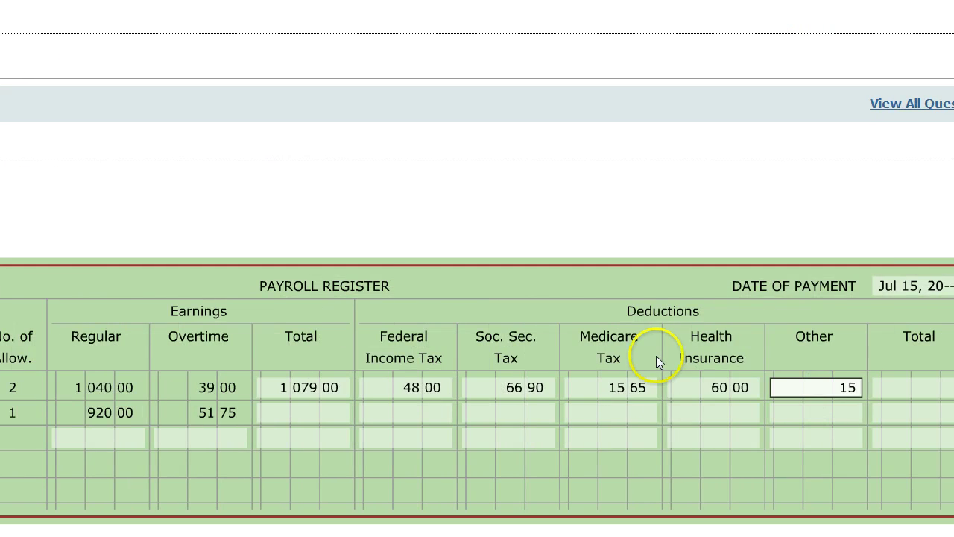
{"action": "left_click", "coordinate": [686, 491]}
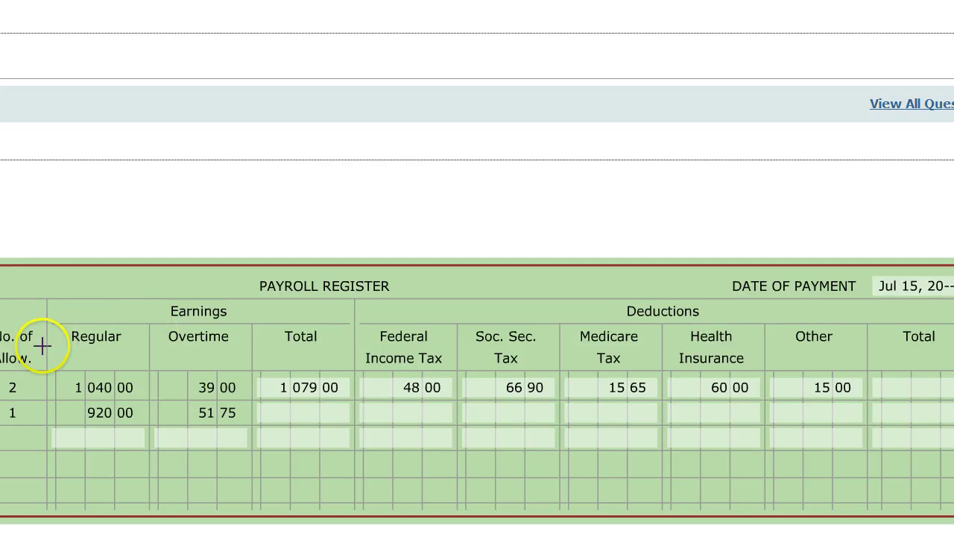
{"action": "mouse_move", "coordinate": [45, 362]}
{"action": "left_mouse_down"}
{"action": "mouse_move", "coordinate": [52, 296]}
{"action": "mouse_move", "coordinate": [350, 296]}
{"action": "mouse_move", "coordinate": [360, 299]}
{"action": "mouse_move", "coordinate": [359, 373]}
{"action": "left_mouse_up"}
{"action": "left_click_drag", "start_coordinate": [283, 351], "coordinate": [322, 352]}
{"action": "left_click_drag", "start_coordinate": [231, 316], "coordinate": [171, 319]}
{"action": "mouse_move", "coordinate": [362, 298]}
{"action": "left_mouse_down"}
{"action": "mouse_move", "coordinate": [923, 298]}
{"action": "mouse_move", "coordinate": [947, 310]}
{"action": "mouse_move", "coordinate": [947, 377]}
{"action": "left_mouse_up"}
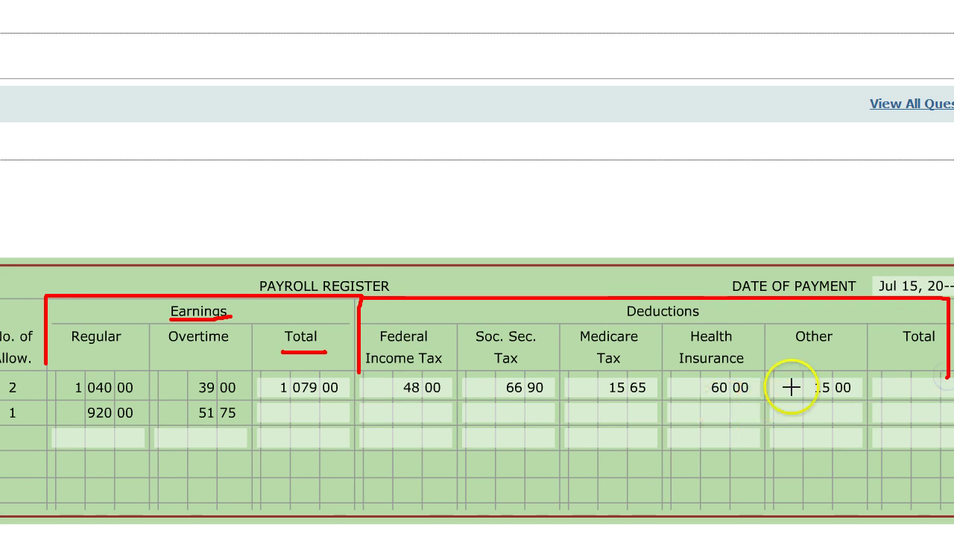
{"action": "left_click_drag", "start_coordinate": [905, 349], "coordinate": [938, 347]}
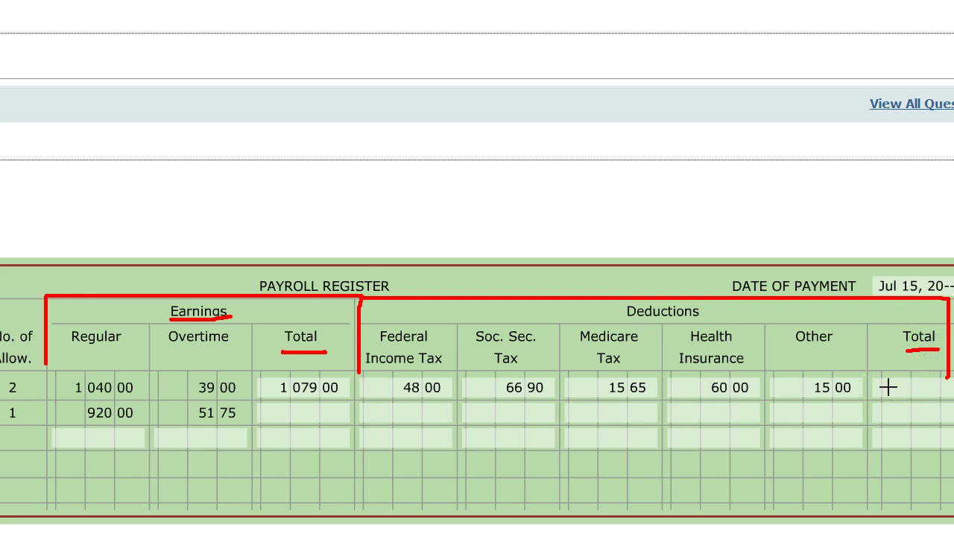
{"action": "mouse_move", "coordinate": [343, 375]}
{"action": "left_mouse_down"}
{"action": "mouse_move", "coordinate": [258, 376]}
{"action": "mouse_move", "coordinate": [258, 400]}
{"action": "mouse_move", "coordinate": [363, 396]}
{"action": "mouse_move", "coordinate": [335, 368]}
{"action": "left_mouse_up"}
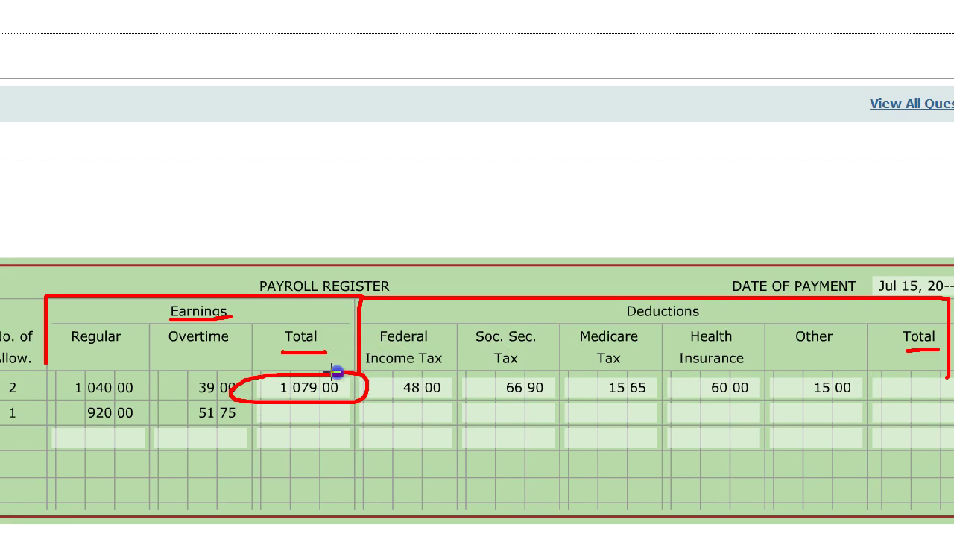
{"action": "mouse_move", "coordinate": [941, 377]}
{"action": "left_mouse_down"}
{"action": "mouse_move", "coordinate": [848, 390]}
{"action": "mouse_move", "coordinate": [953, 406]}
{"action": "mouse_move", "coordinate": [914, 373]}
{"action": "left_mouse_up"}
{"action": "left_click_drag", "start_coordinate": [492, 432], "coordinate": [709, 433]}
{"action": "left_click", "coordinate": [733, 459]}
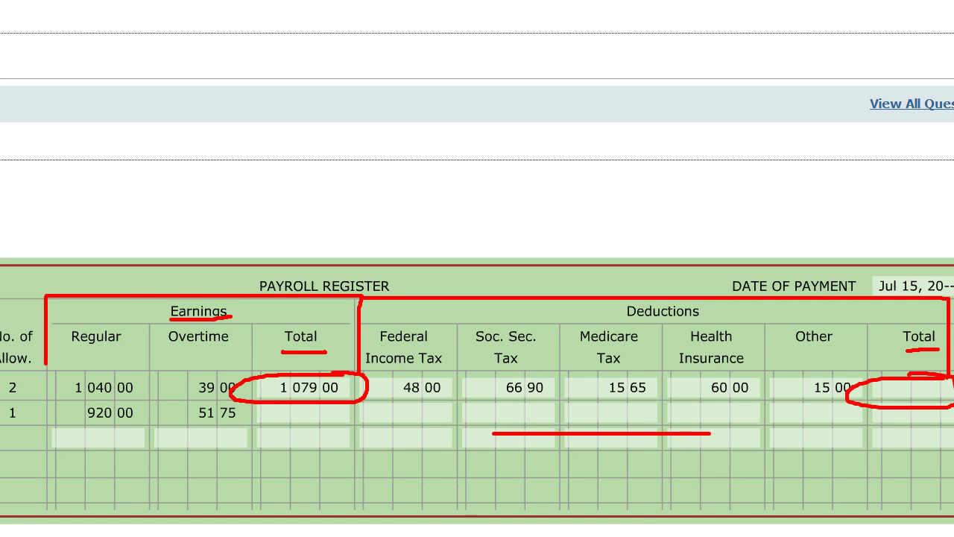
{"action": "key", "text": "e"}
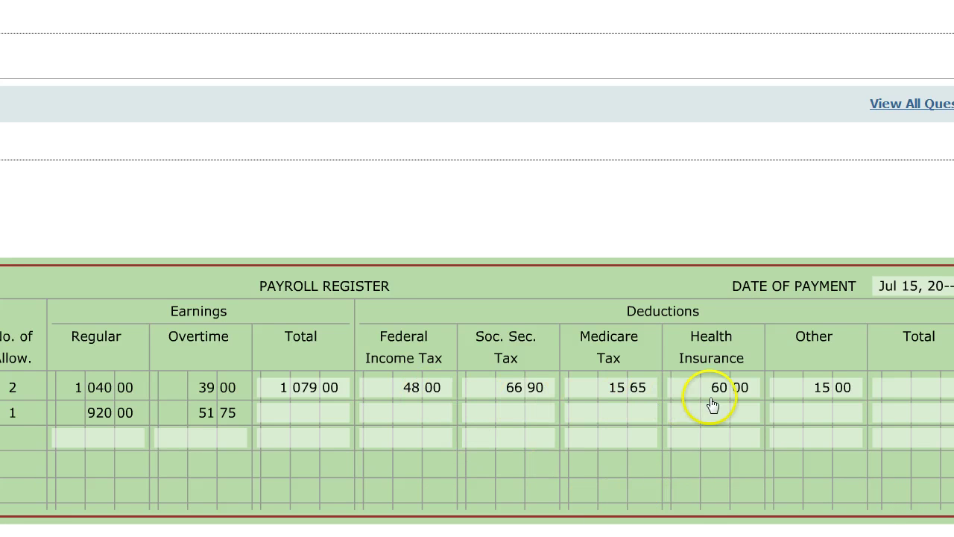
Enter Hensley's total deductions of 205.55 and net pay of 873.45.
{"action": "left_click", "coordinate": [906, 393]}
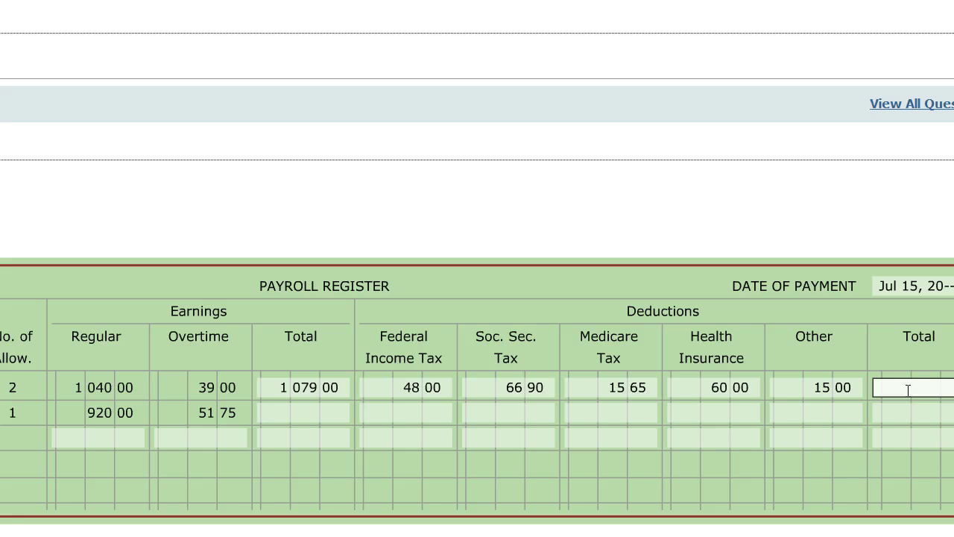
{"action": "type", "text": "205.55"}
{"action": "left_click", "coordinate": [882, 440]}
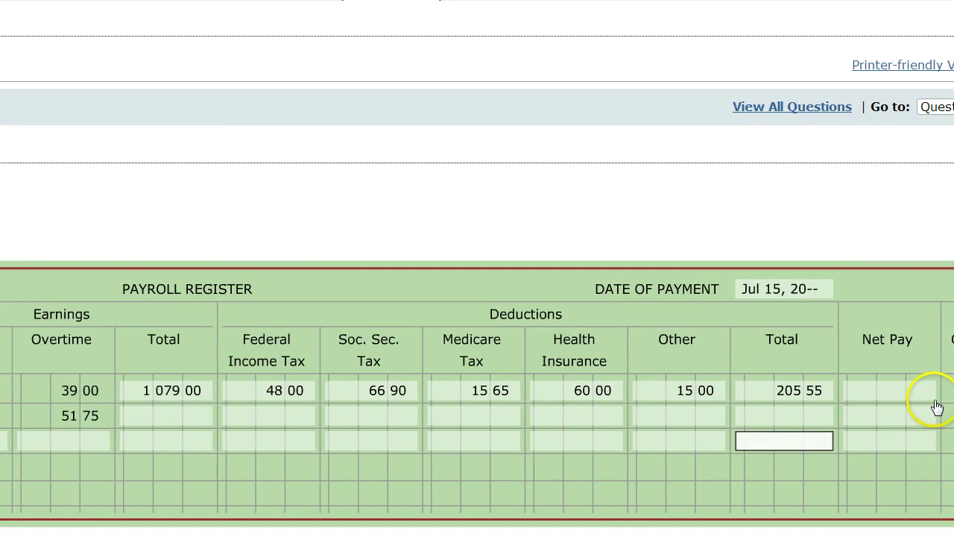
{"action": "left_click", "coordinate": [859, 490]}
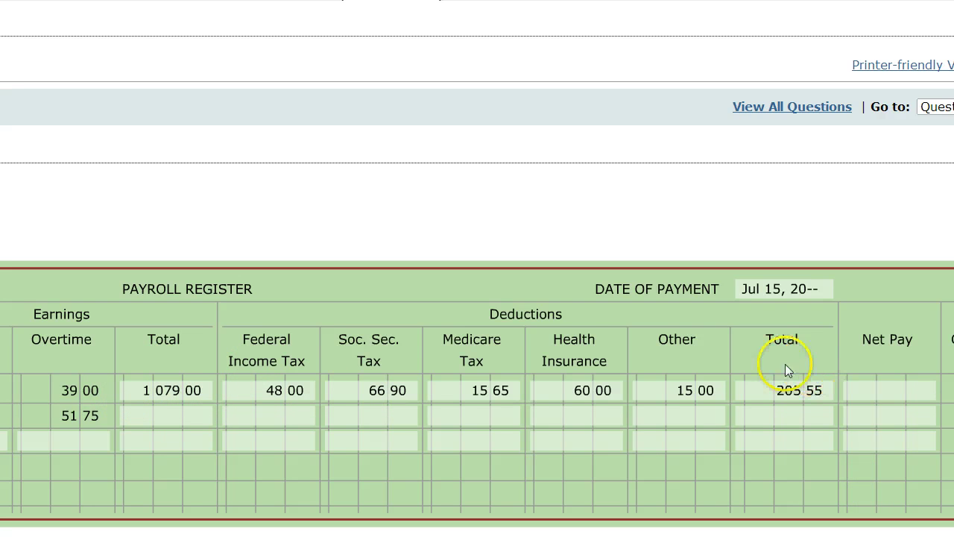
{"action": "left_click", "coordinate": [867, 392]}
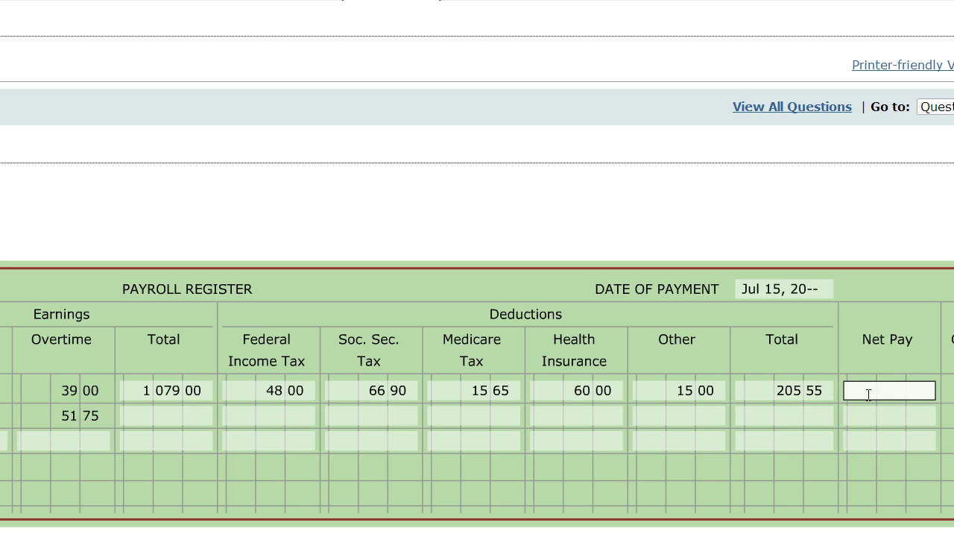
{"action": "type", "text": "873.45"}
{"action": "left_click", "coordinate": [938, 358]}
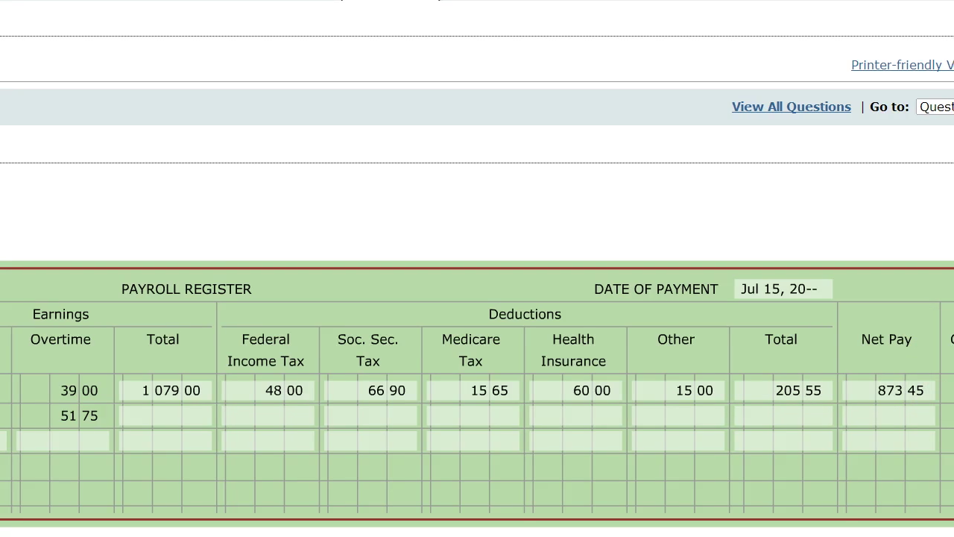
{"action": "scroll", "coordinate": [949, 380], "scroll_direction": "right", "scroll_amount": 2}
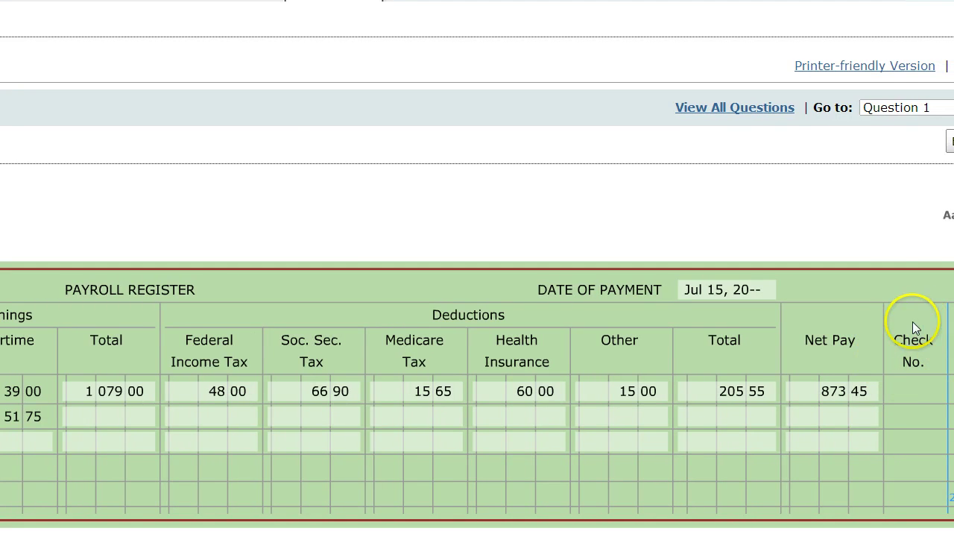
Enter McCune's total earnings of 971.75 and open the married semimonthly withholding table.
{"action": "left_click", "coordinate": [907, 320]}
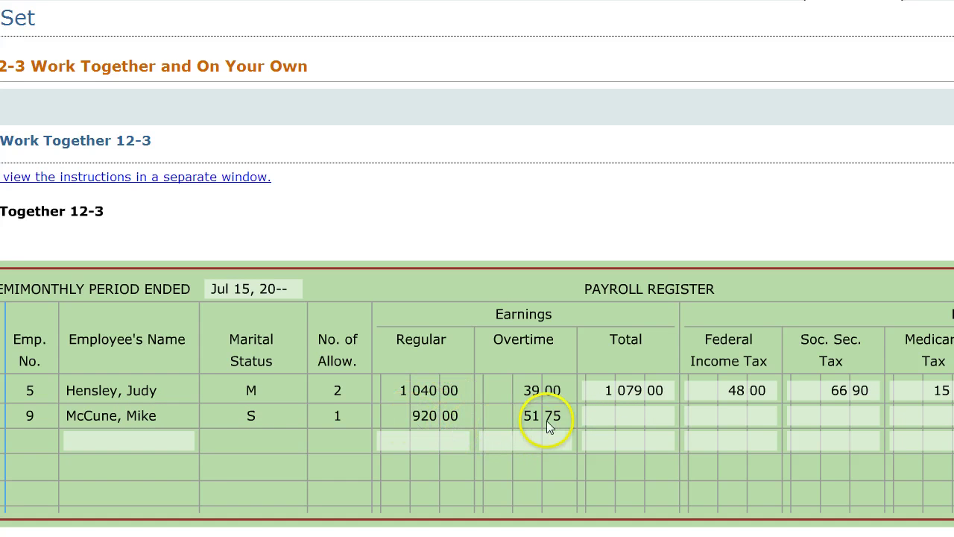
{"action": "left_click", "coordinate": [609, 417]}
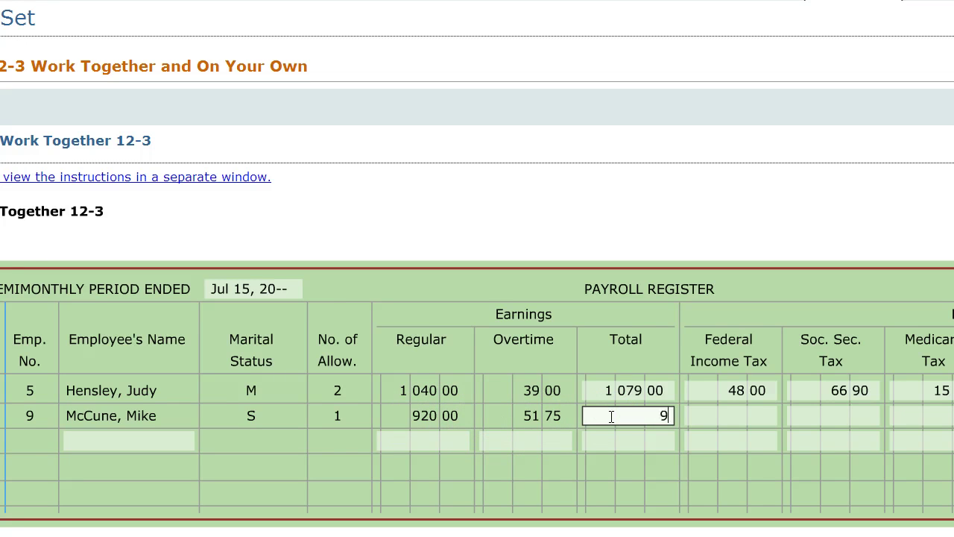
{"action": "type", "text": "971.75"}
{"action": "left_click", "coordinate": [646, 462]}
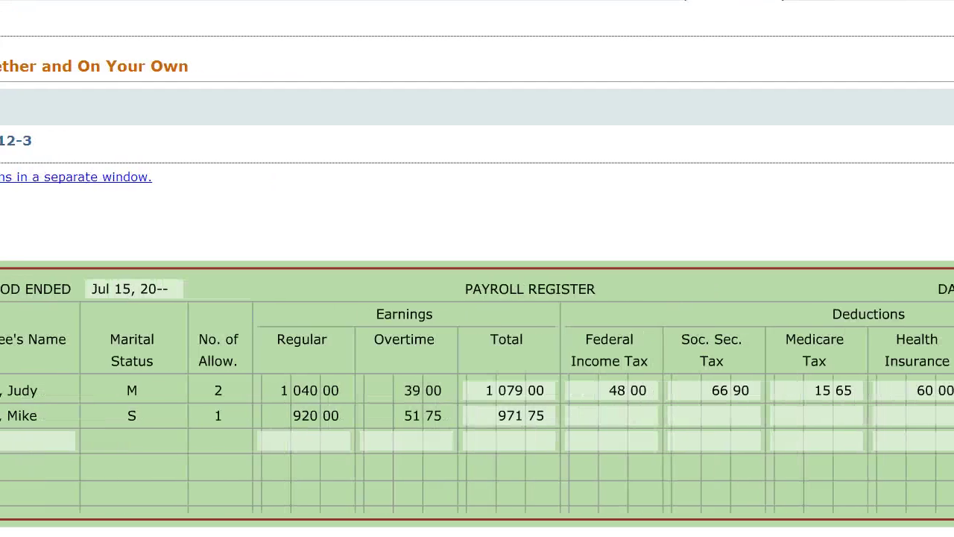
{"action": "left_click", "coordinate": [305, 421]}
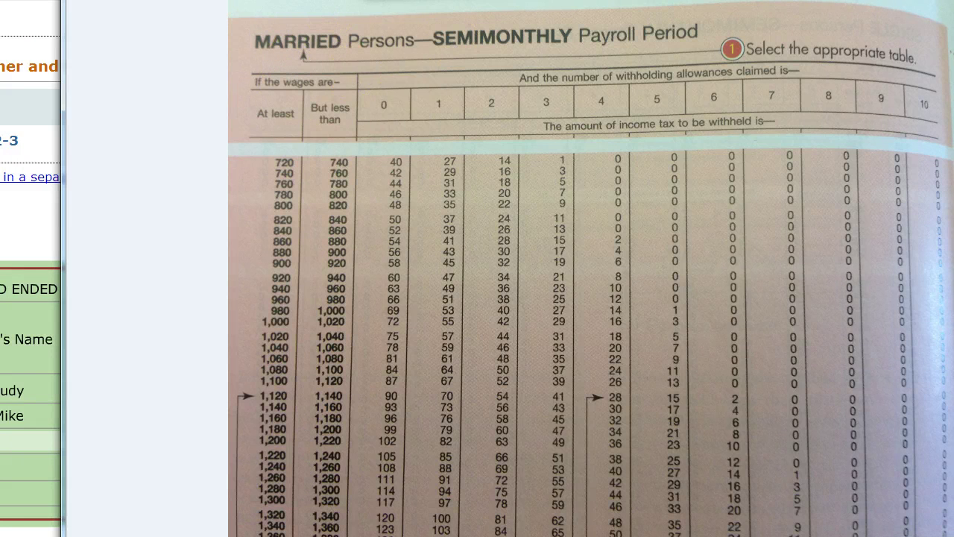
Close the tax table and enter 95.00 federal income tax for the second employee.
{"action": "left_click", "coordinate": [883, 35]}
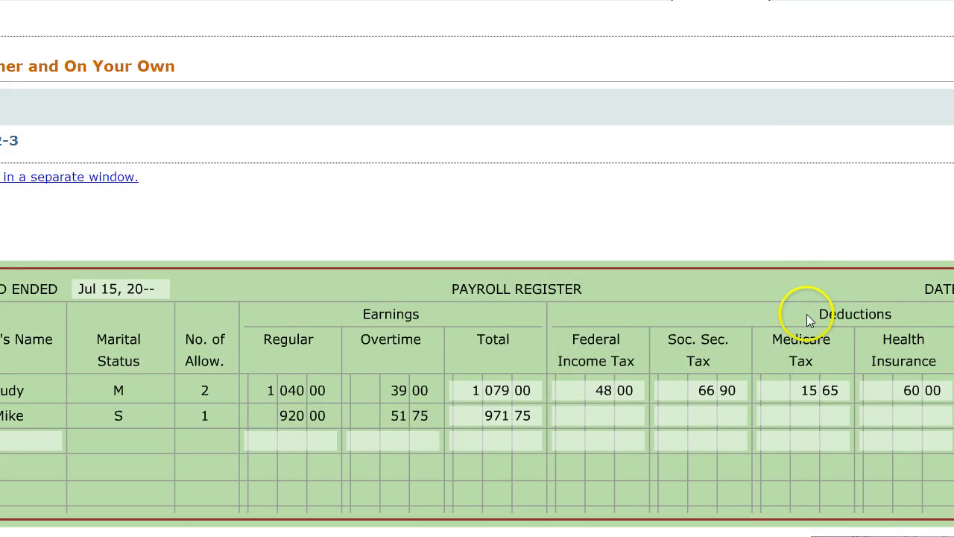
{"action": "left_click", "coordinate": [595, 419]}
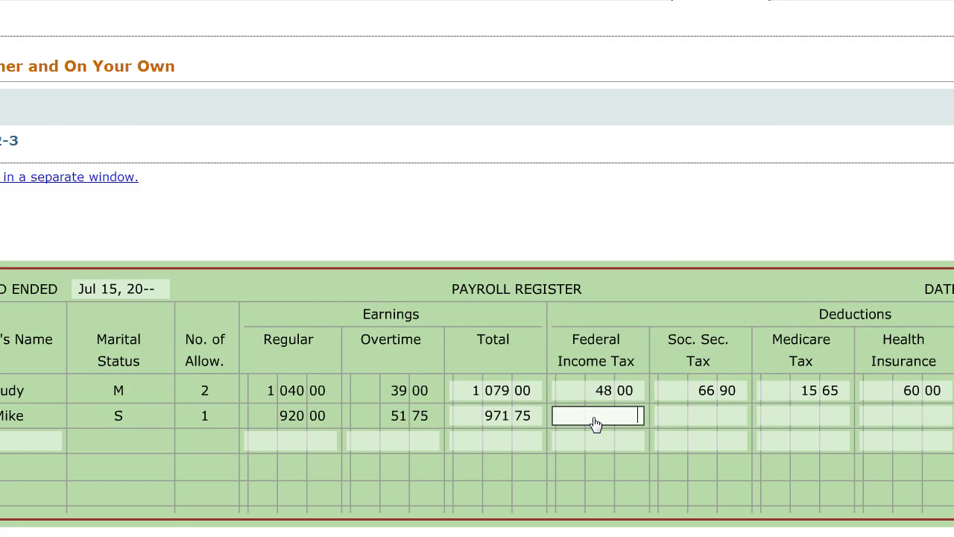
{"action": "type", "text": "95"}
{"action": "left_click", "coordinate": [644, 454]}
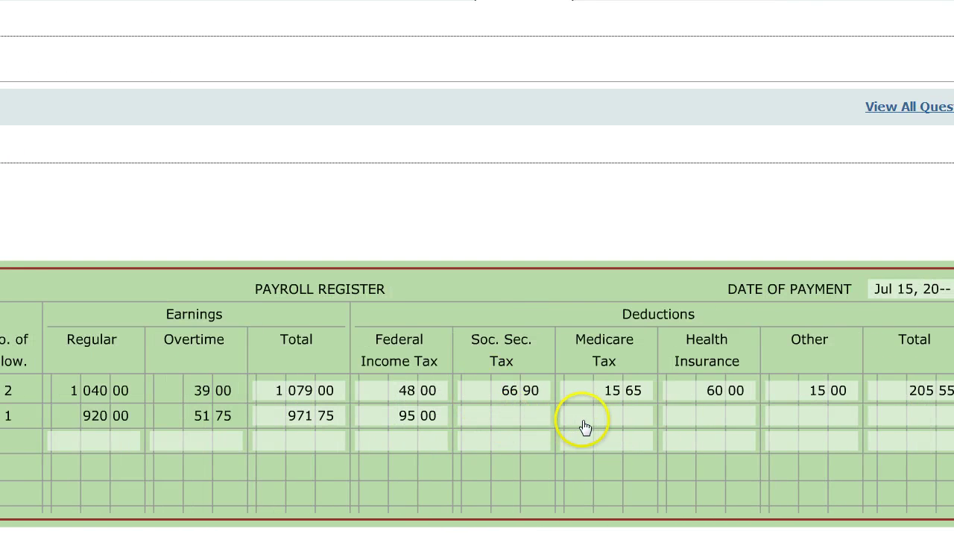
Enter the second employee's 60.00 health insurance and 15.00 other deduction.
{"action": "left_click", "coordinate": [723, 418]}
{"action": "type", "text": "60"}
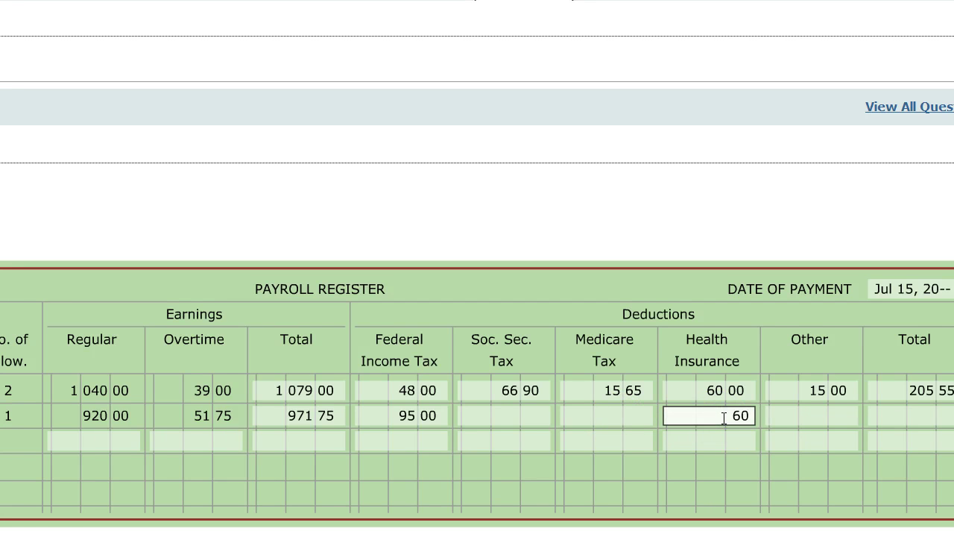
{"action": "left_click", "coordinate": [811, 417]}
{"action": "type", "text": "15"}
{"action": "left_click", "coordinate": [768, 489]}
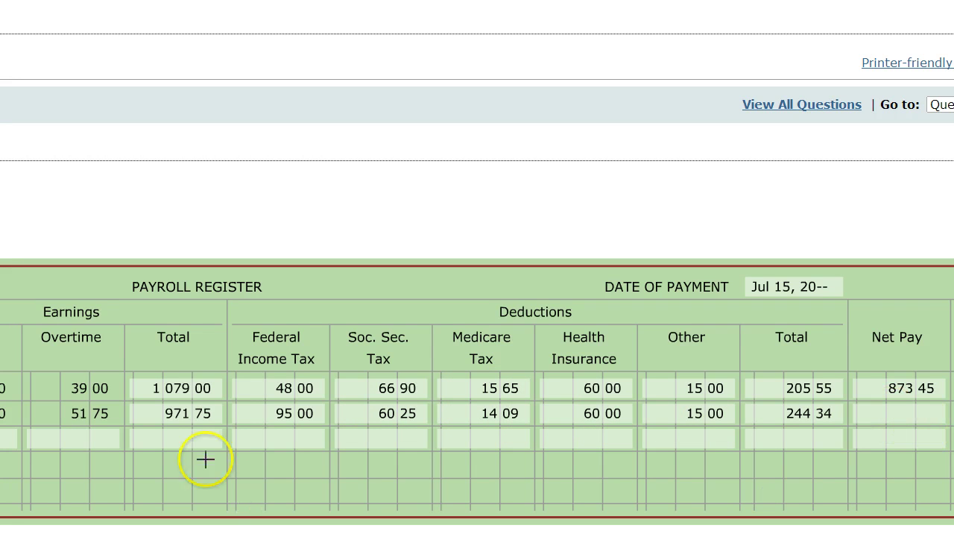
Enter 727.41 as the second employee's net pay, then bring the Work Together 12-3 instructions forward.
{"action": "mouse_move", "coordinate": [207, 400]}
{"action": "left_mouse_down"}
{"action": "mouse_move", "coordinate": [149, 404]}
{"action": "mouse_move", "coordinate": [194, 425]}
{"action": "mouse_move", "coordinate": [228, 405]}
{"action": "mouse_move", "coordinate": [211, 400]}
{"action": "left_mouse_up"}
{"action": "mouse_move", "coordinate": [793, 401]}
{"action": "left_mouse_down"}
{"action": "mouse_move", "coordinate": [791, 435]}
{"action": "mouse_move", "coordinate": [851, 409]}
{"action": "mouse_move", "coordinate": [793, 396]}
{"action": "left_mouse_up"}
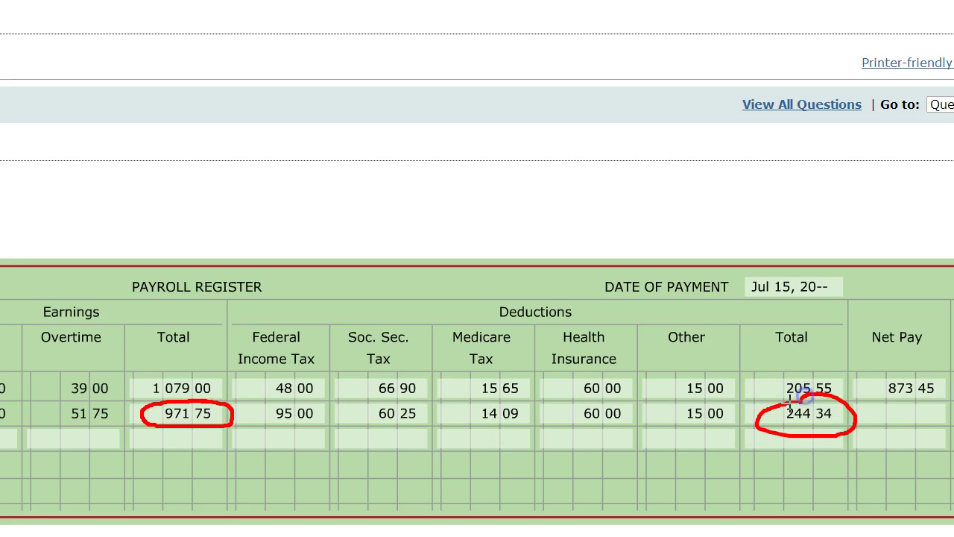
{"action": "left_click_drag", "start_coordinate": [437, 445], "coordinate": [495, 446]}
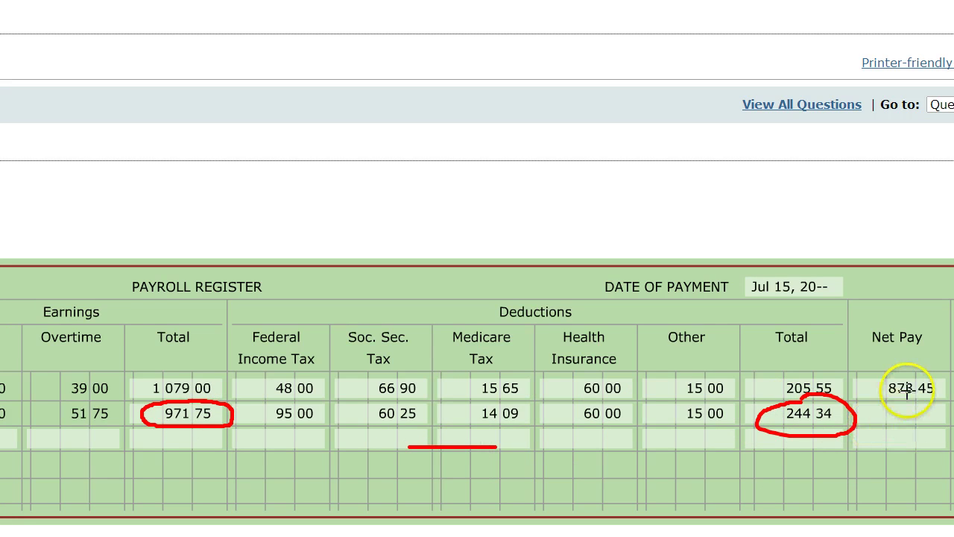
{"action": "left_click_drag", "start_coordinate": [870, 349], "coordinate": [933, 355]}
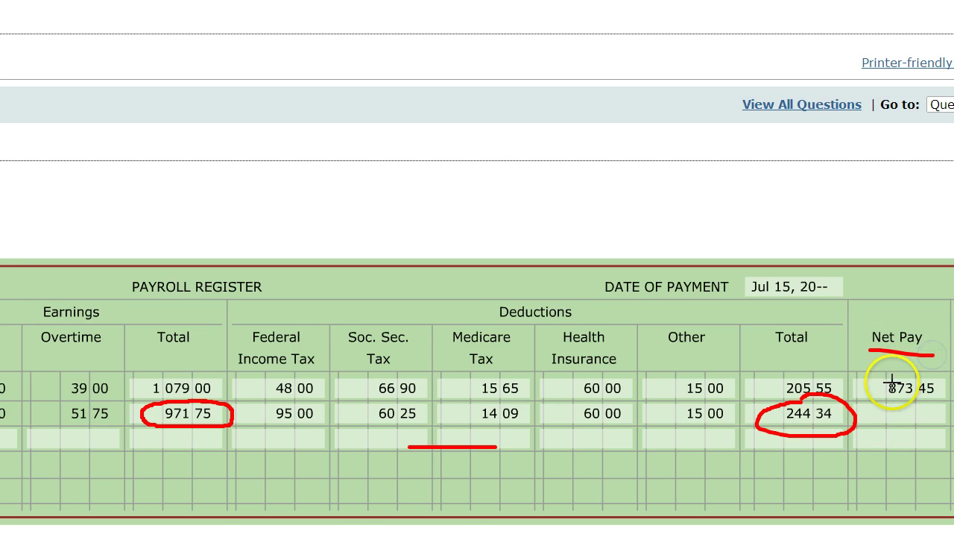
{"action": "left_click", "coordinate": [871, 415]}
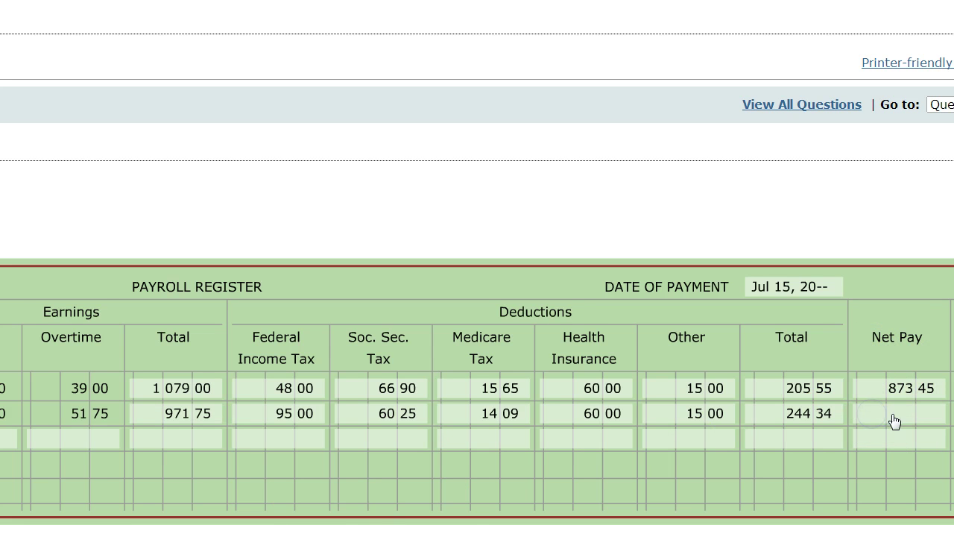
{"action": "left_click", "coordinate": [893, 415]}
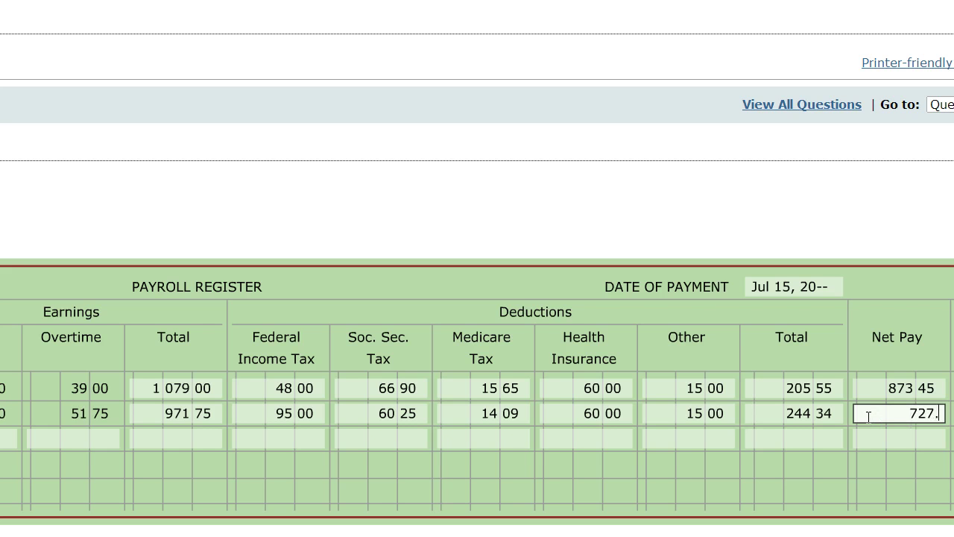
{"action": "left_click", "coordinate": [822, 490]}
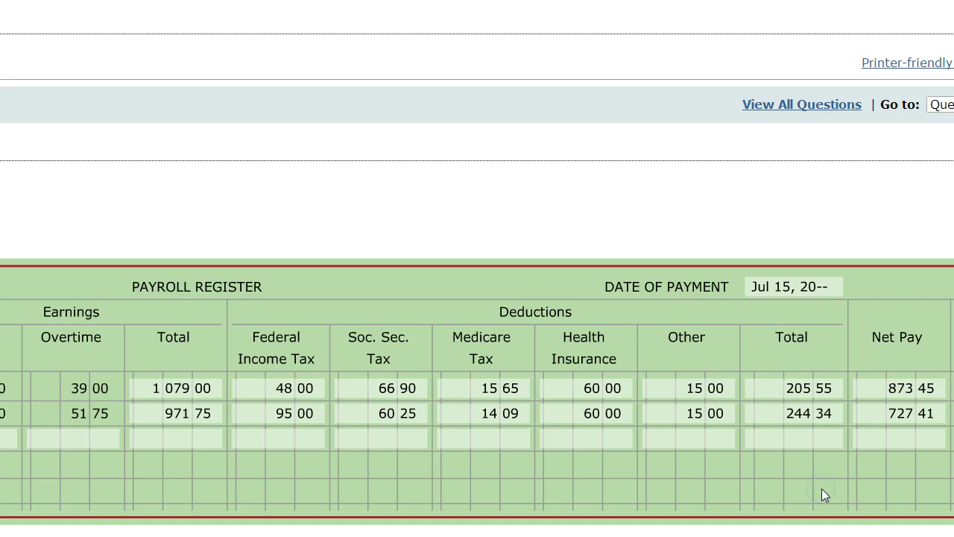
{"action": "left_click", "coordinate": [146, 506]}
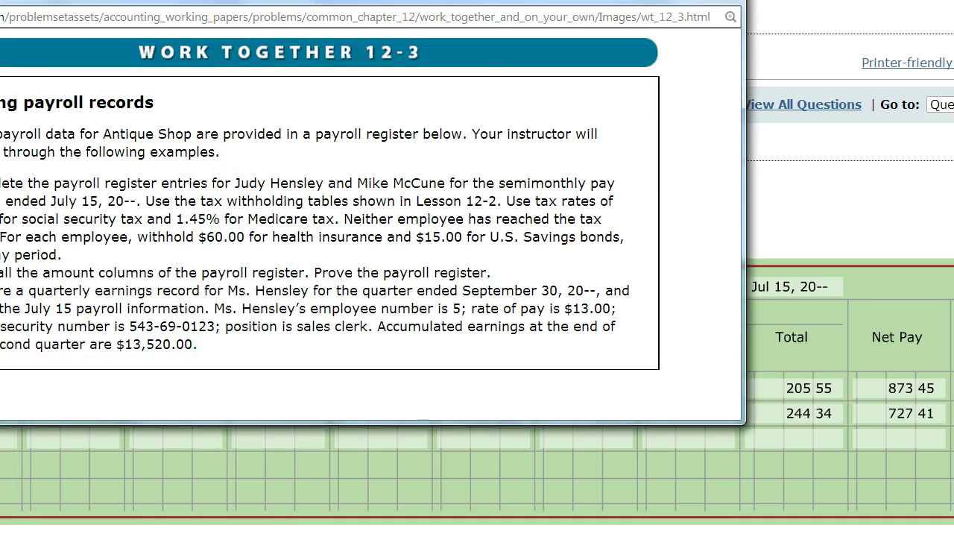
Close the instructions window and scroll the payroll register back to the Employee's Name column.
{"action": "left_click_drag", "start_coordinate": [224, 0], "coordinate": [336, 6]}
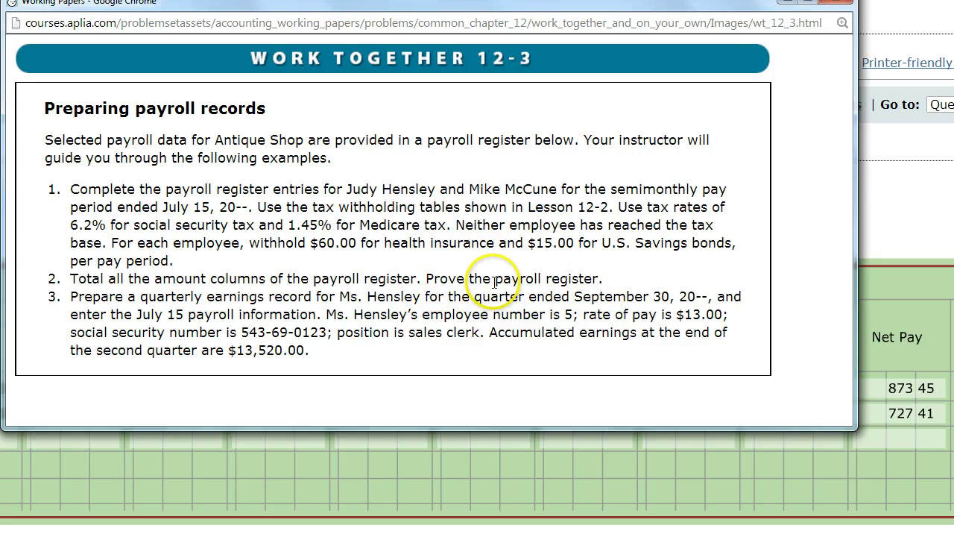
{"action": "left_click", "coordinate": [788, 2]}
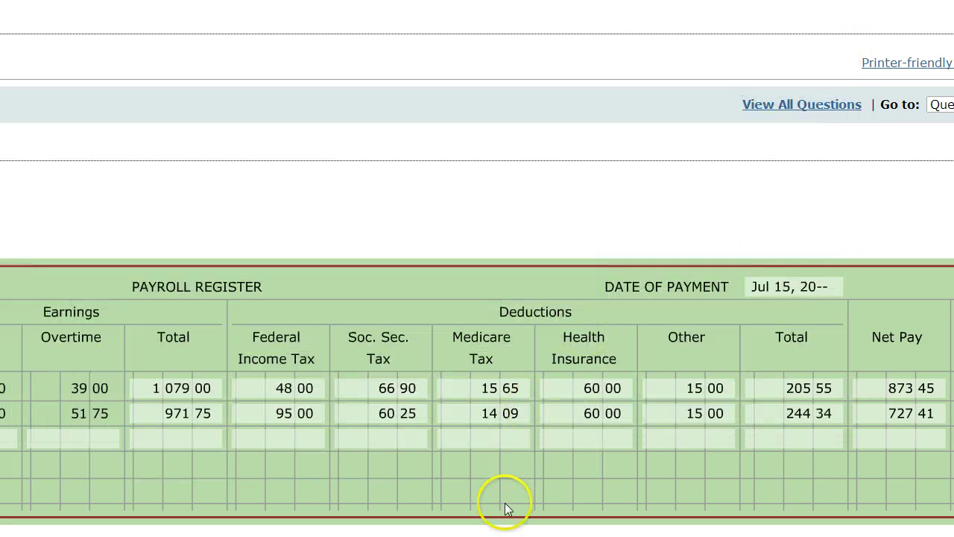
{"action": "scroll", "coordinate": [505, 508], "scroll_direction": "left", "scroll_amount": 5}
{"action": "scroll", "coordinate": [477, 284], "scroll_direction": "left", "scroll_amount": 6}
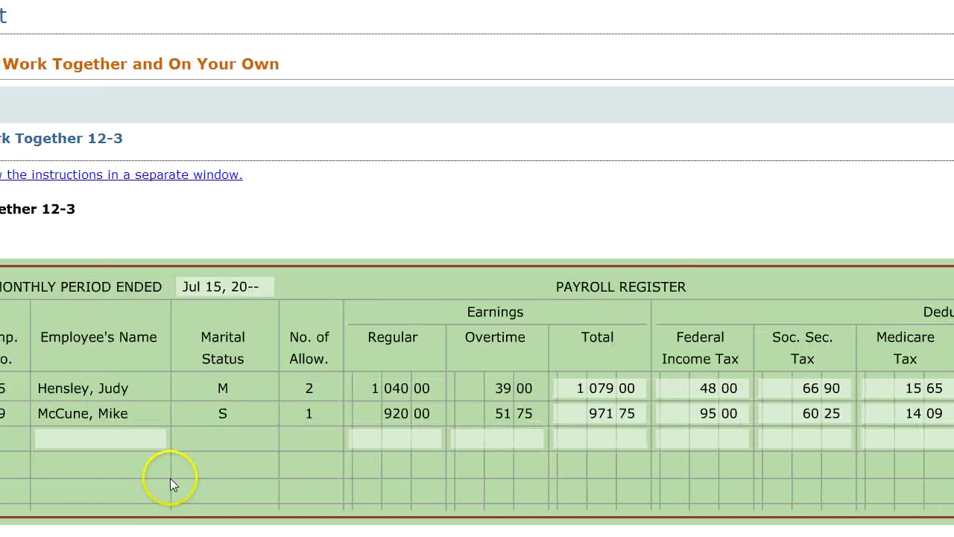
Label the third payroll register row 'Totals'.
{"action": "left_click", "coordinate": [105, 438]}
{"action": "type", "text": "t"}
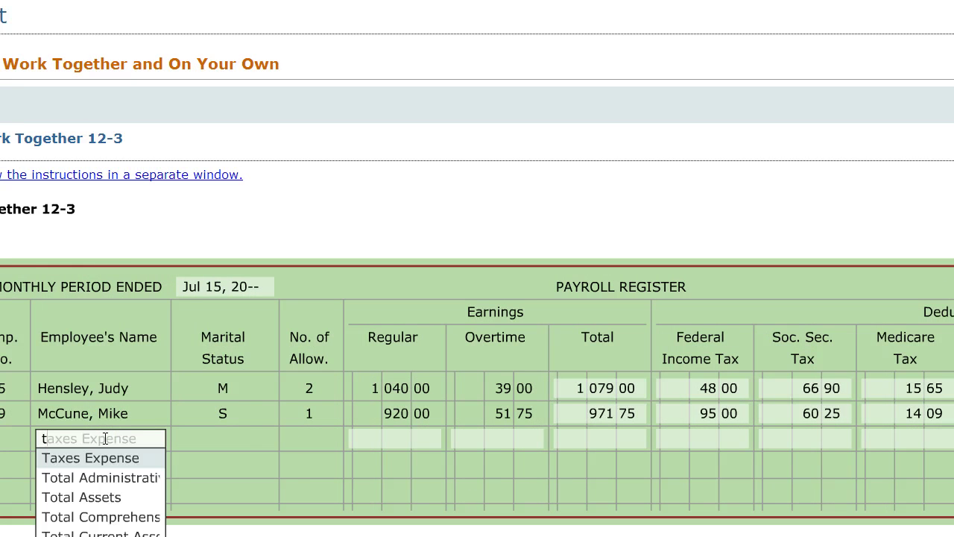
{"action": "type", "text": "ot"}
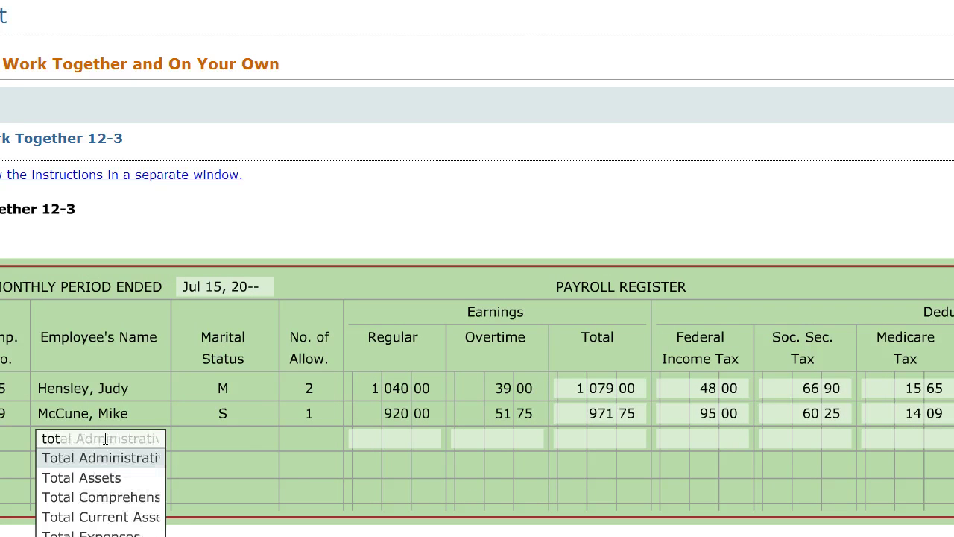
{"action": "type", "text": "als"}
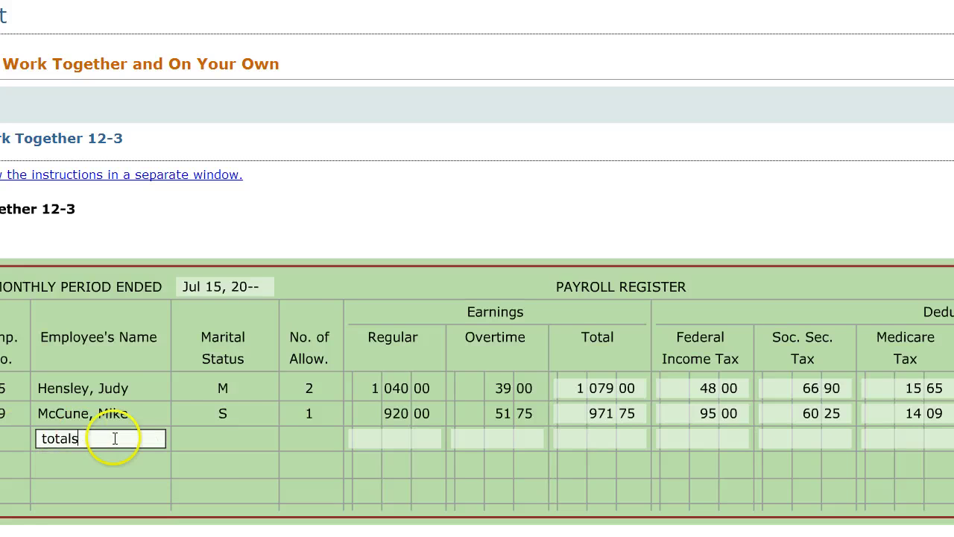
{"action": "left_click", "coordinate": [214, 455]}
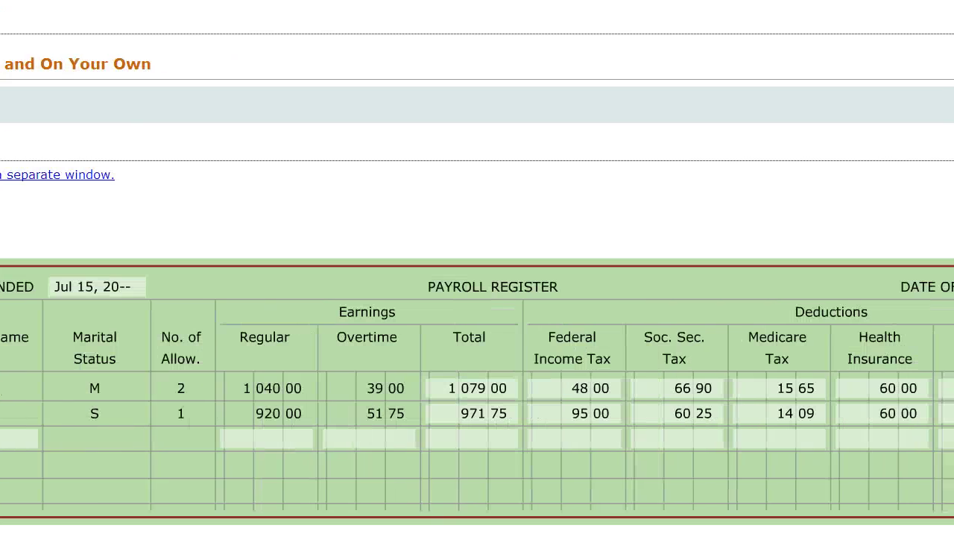
Enter the earnings totals: regular 1,960.00, overtime 90.75, total 2,050.75.
{"action": "left_click", "coordinate": [269, 439]}
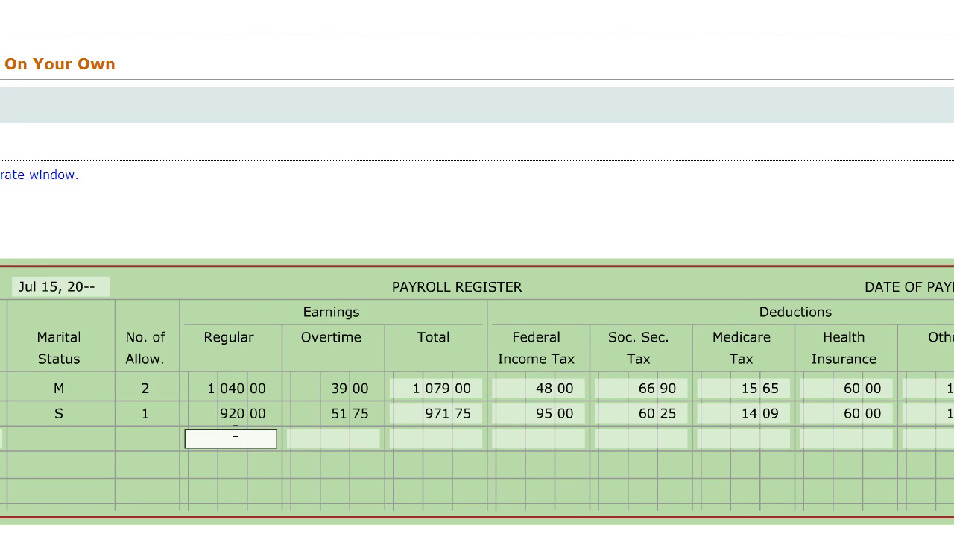
{"action": "type", "text": "1 960"}
{"action": "left_click", "coordinate": [275, 468]}
{"action": "left_click", "coordinate": [326, 438]}
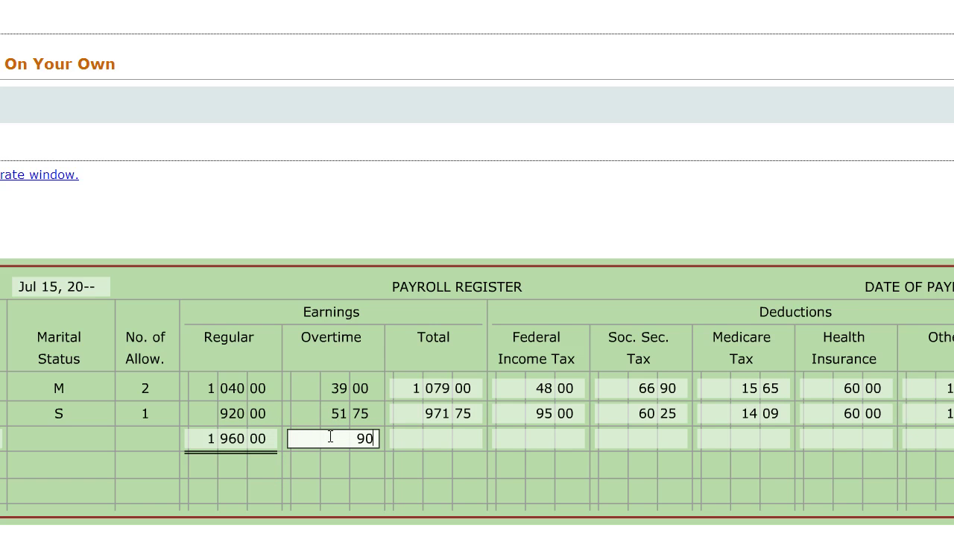
{"action": "type", "text": "90.75"}
{"action": "key", "text": "Return"}
{"action": "left_click", "coordinate": [441, 437]}
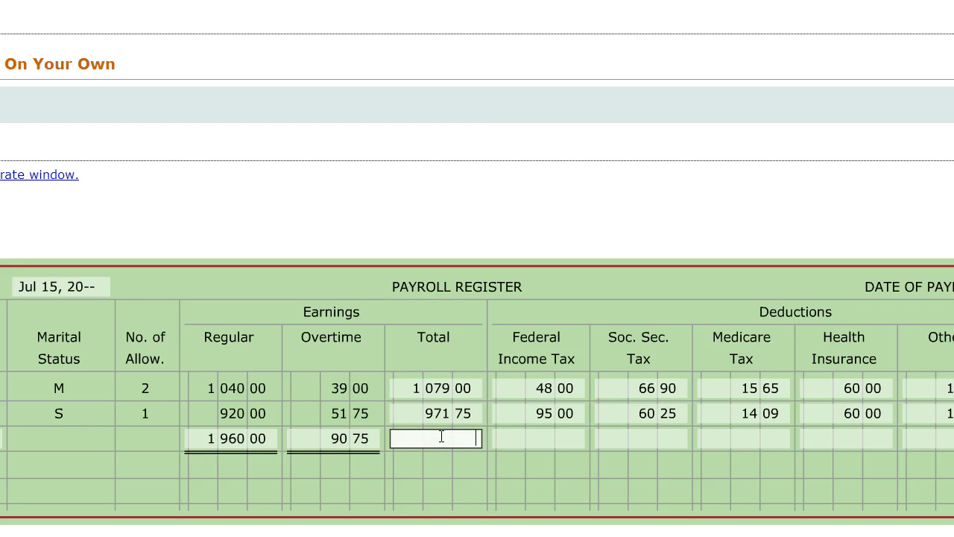
{"action": "type", "text": "2050."}
{"action": "left_click", "coordinate": [571, 438]}
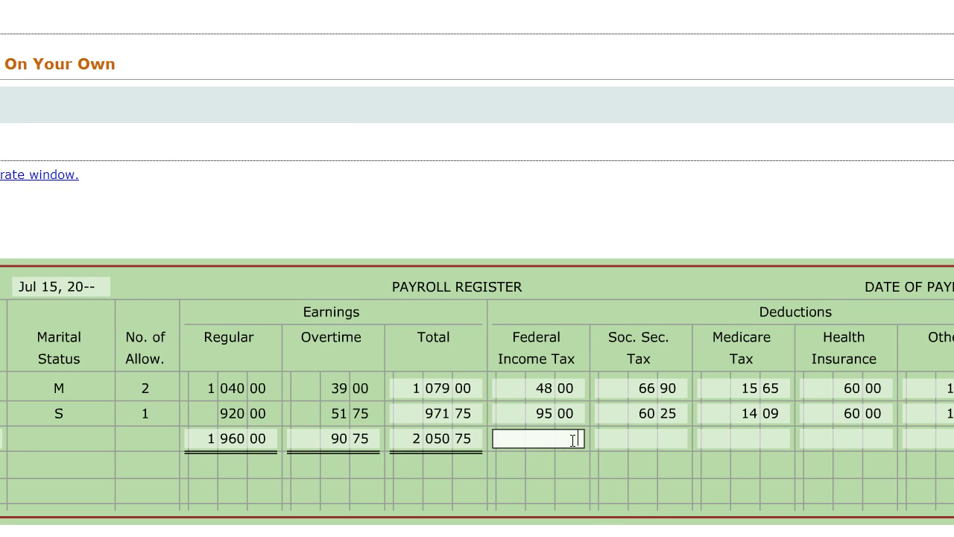
Enter deduction totals: federal tax, social security, Medicare, health insurance, and other 30.
{"action": "left_click", "coordinate": [634, 436]}
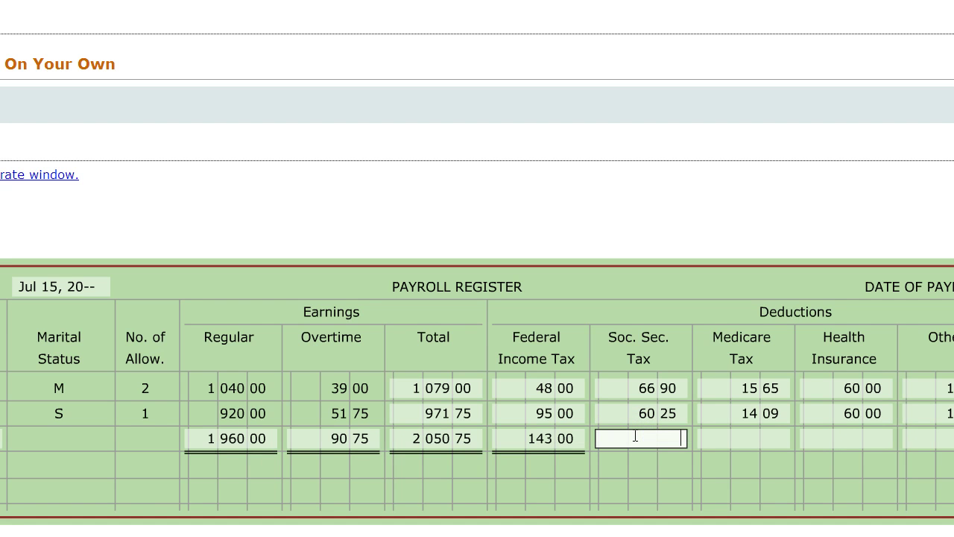
{"action": "type", "text": "127 15"}
{"action": "left_click", "coordinate": [617, 488]}
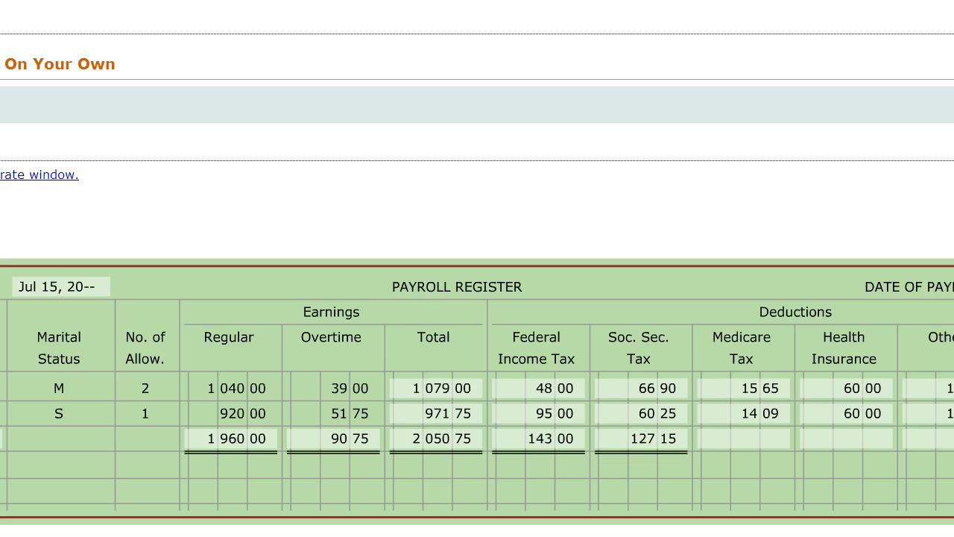
{"action": "left_click", "coordinate": [783, 447]}
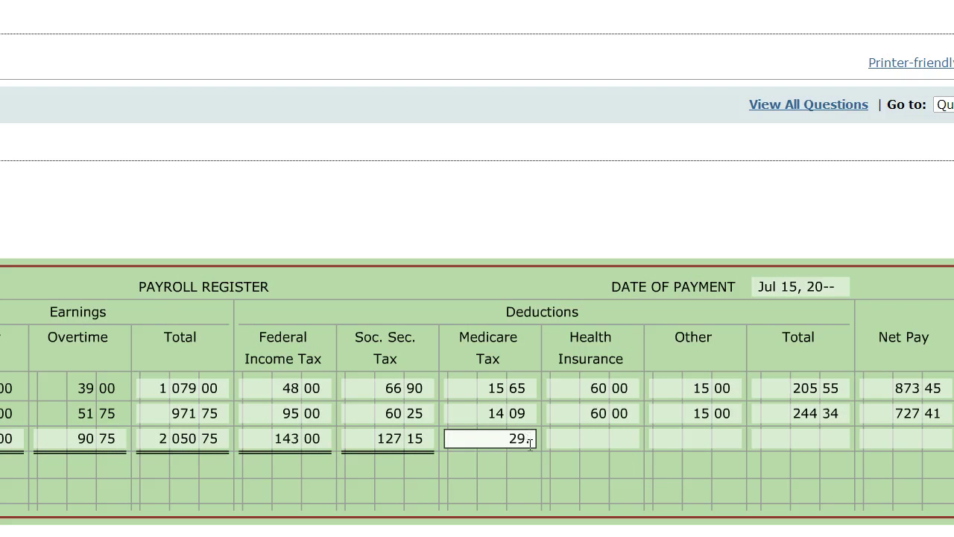
{"action": "left_click", "coordinate": [593, 442]}
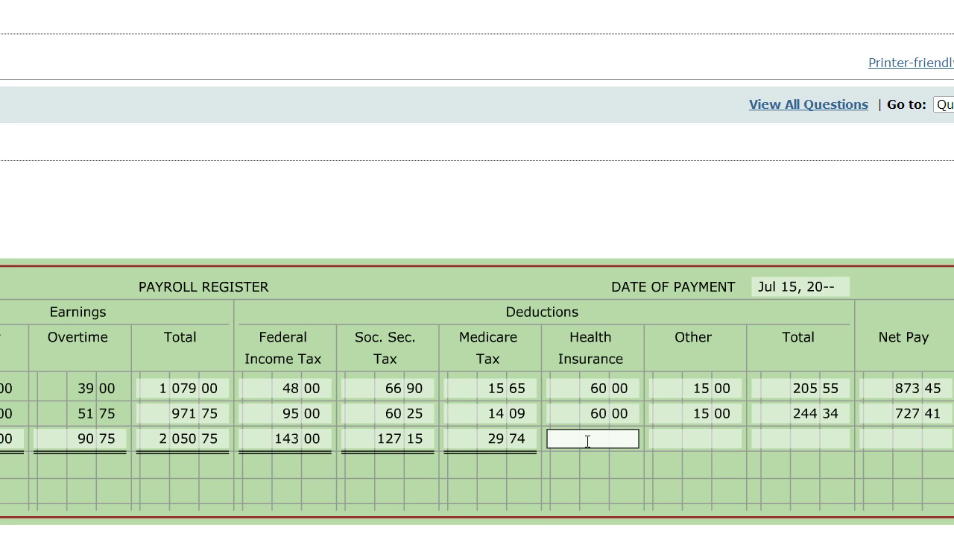
{"action": "left_click", "coordinate": [714, 434]}
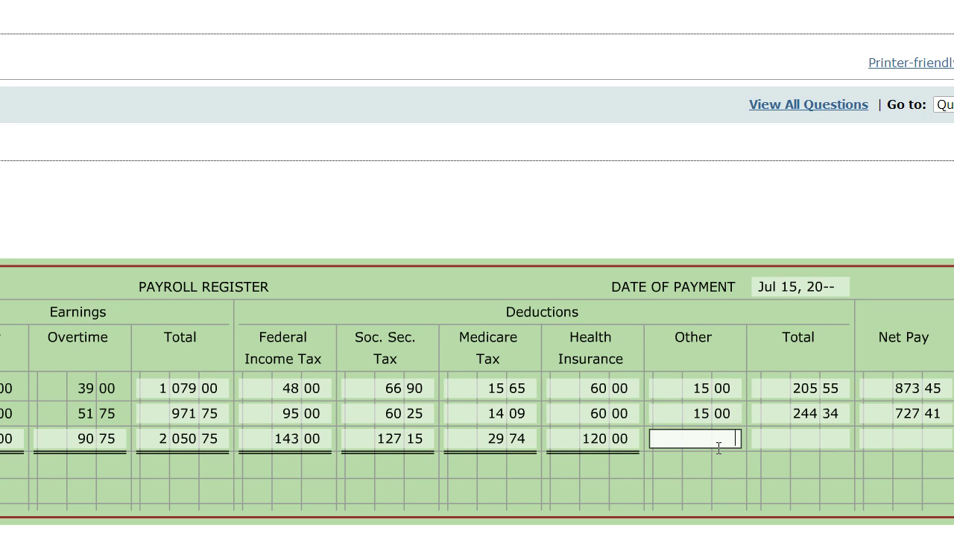
{"action": "type", "text": "30"}
{"action": "left_click", "coordinate": [816, 438]}
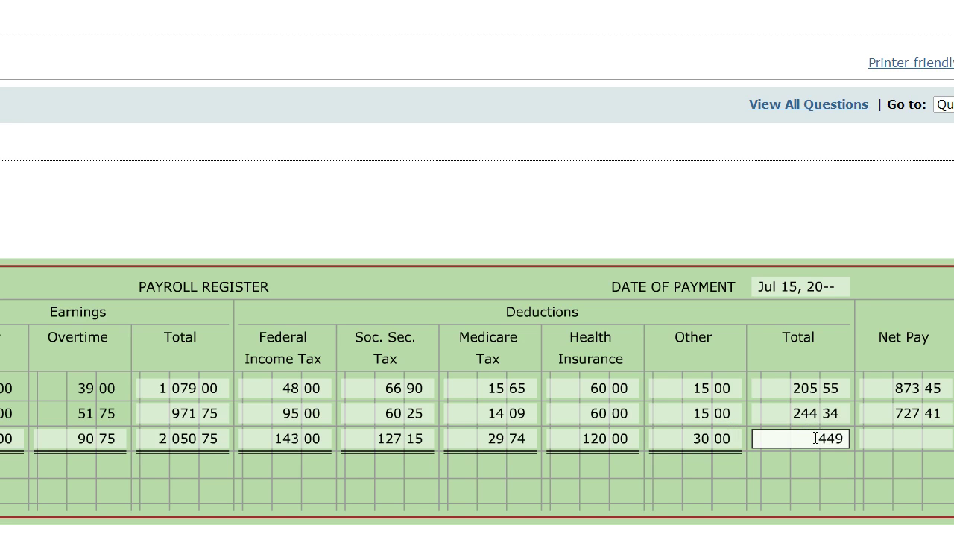
Enter total deductions of 449.89 and total net pay of 1,600.86.
{"action": "type", "text": "449.89"}
{"action": "left_click", "coordinate": [852, 445]}
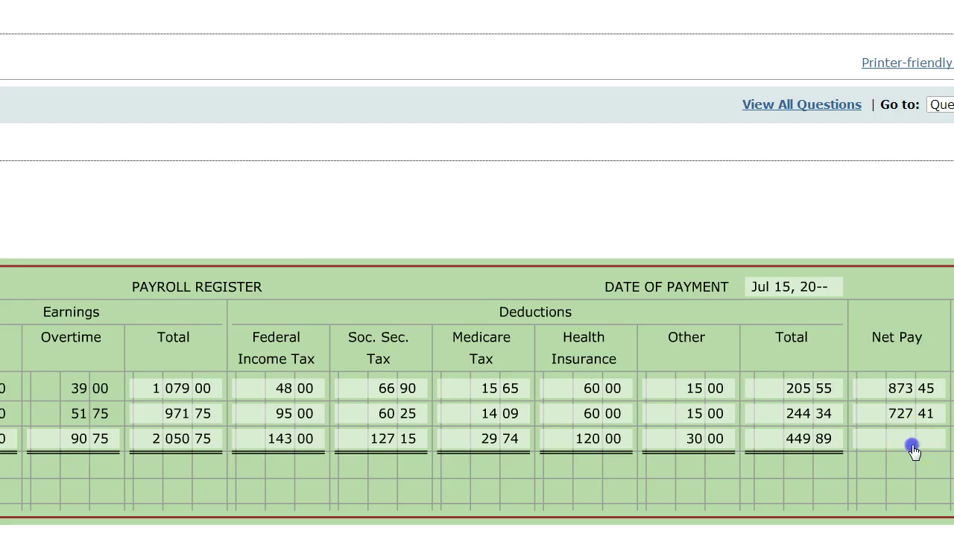
{"action": "left_click", "coordinate": [914, 440]}
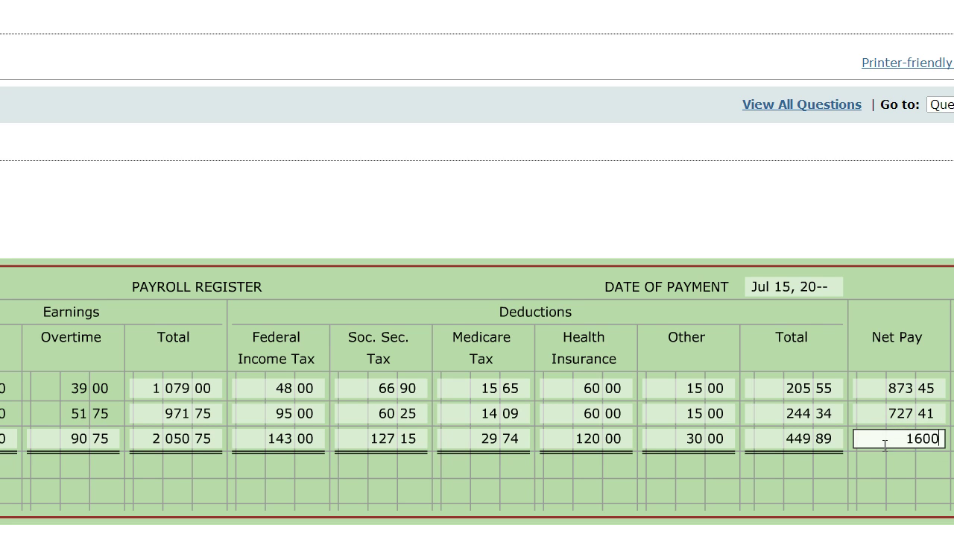
{"action": "left_click", "coordinate": [798, 478]}
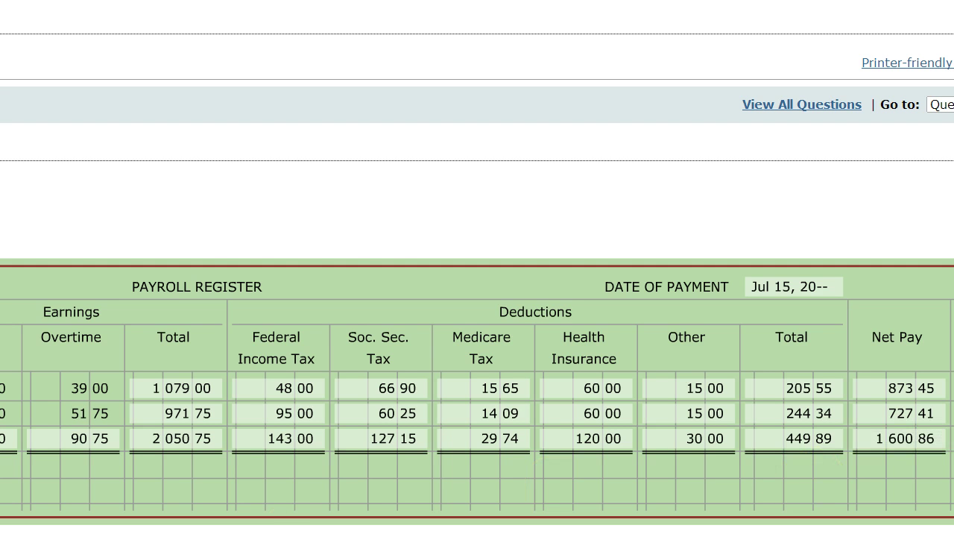
Copy the 2050.75 total earnings into a cleared Windows Calculator.
{"action": "left_click", "coordinate": [185, 442]}
{"action": "right_click", "coordinate": [185, 441]}
{"action": "left_click", "coordinate": [205, 467]}
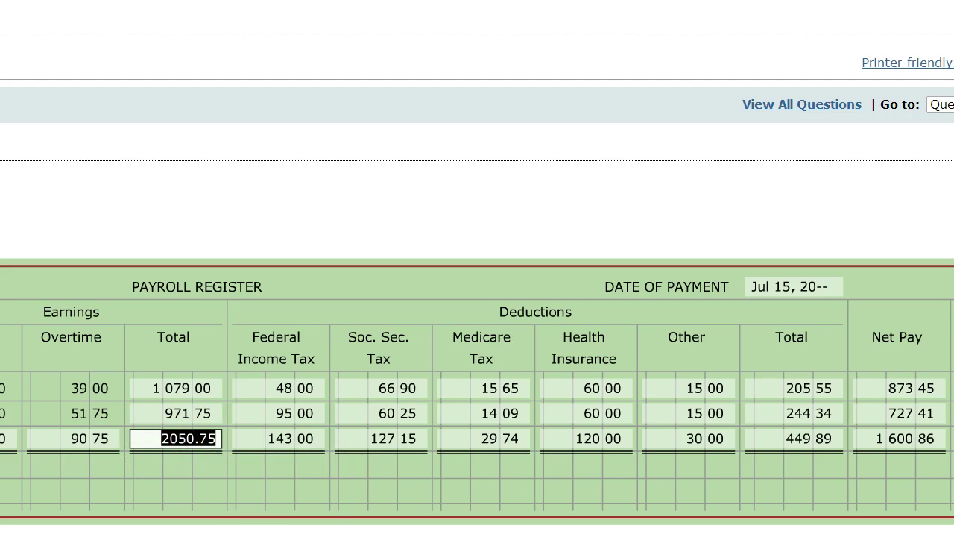
{"action": "key", "text": "alt+Tab"}
{"action": "left_click_drag", "start_coordinate": [36, 165], "coordinate": [222, 154]}
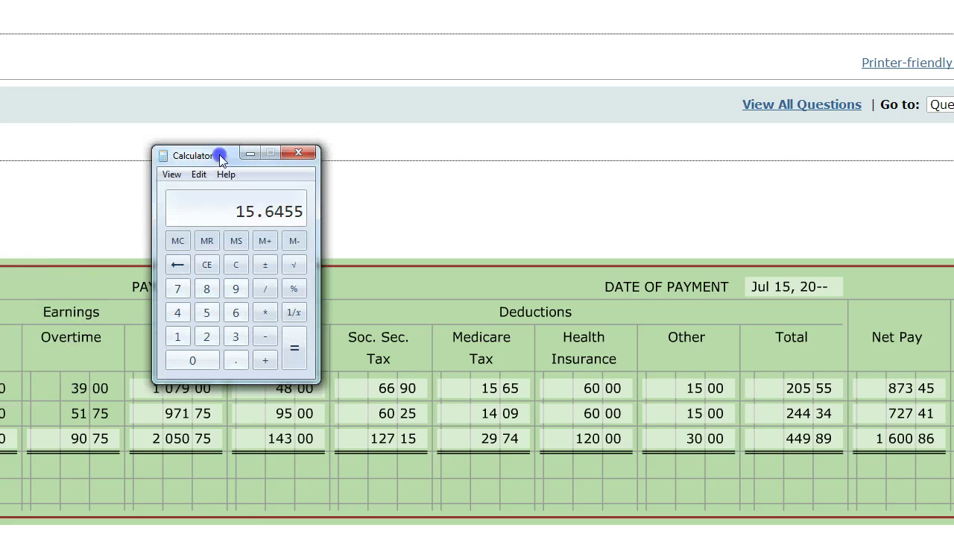
{"action": "left_click", "coordinate": [207, 263]}
{"action": "right_click", "coordinate": [232, 216]}
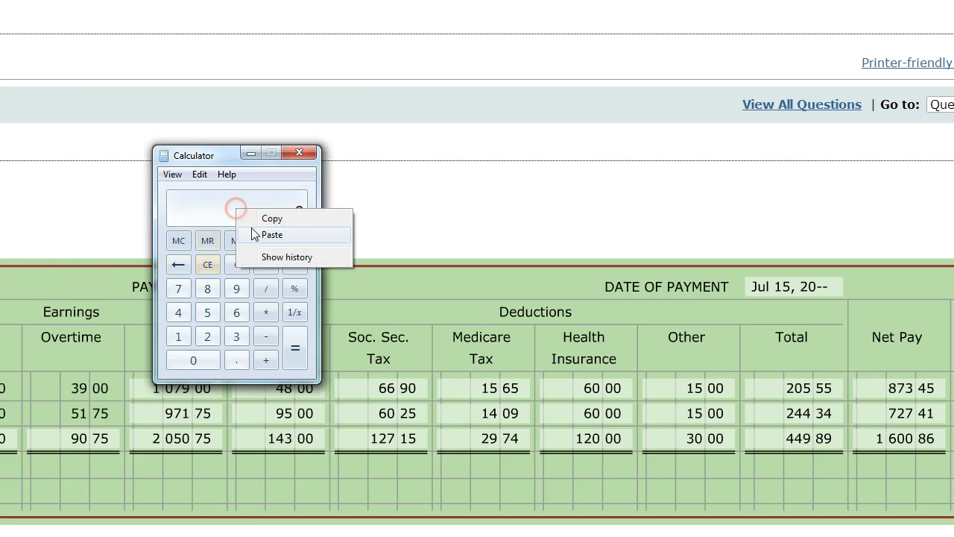
{"action": "left_click", "coordinate": [262, 234]}
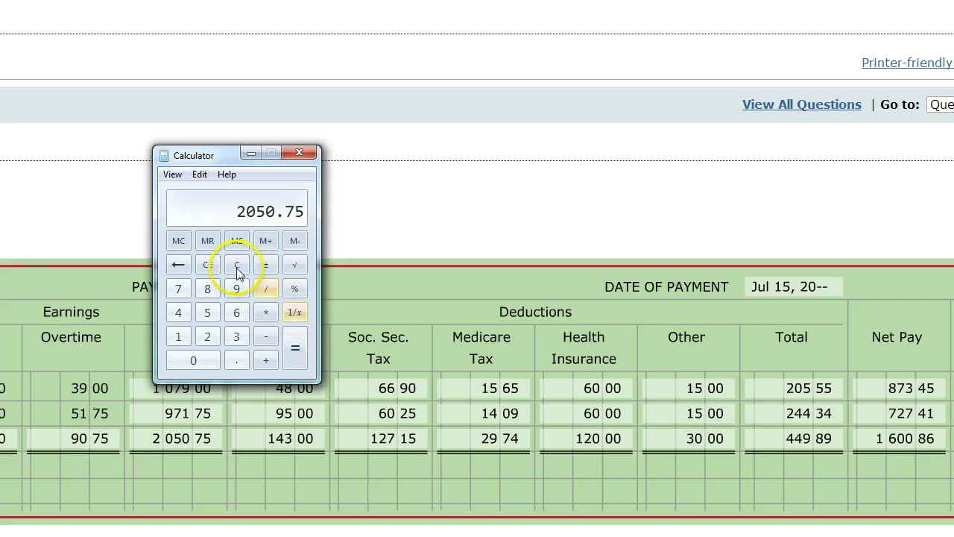
Subtract the 449.89 deductions total to confirm 1600.86, then return to the payroll register.
{"action": "left_click", "coordinate": [265, 336]}
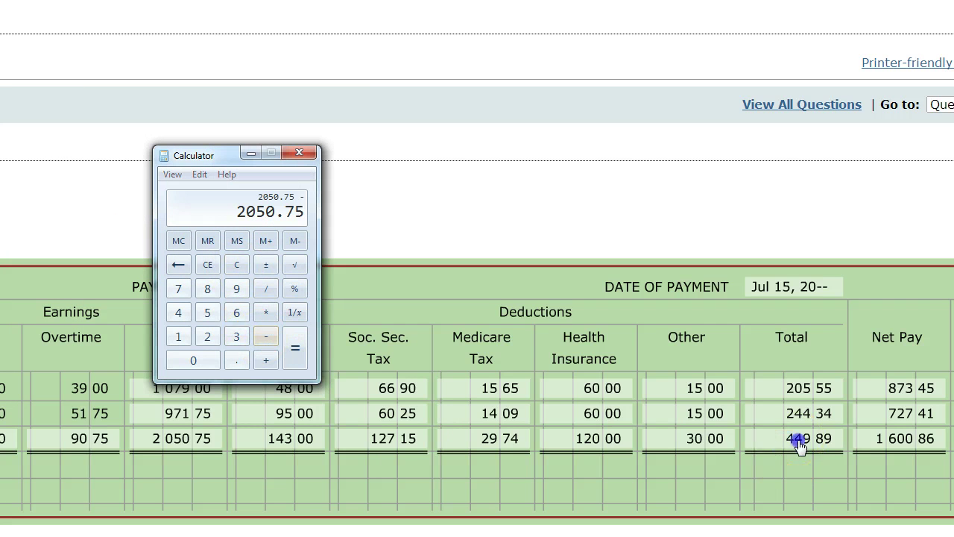
{"action": "double_click", "coordinate": [803, 438]}
{"action": "right_click", "coordinate": [799, 441]}
{"action": "left_click", "coordinate": [821, 468]}
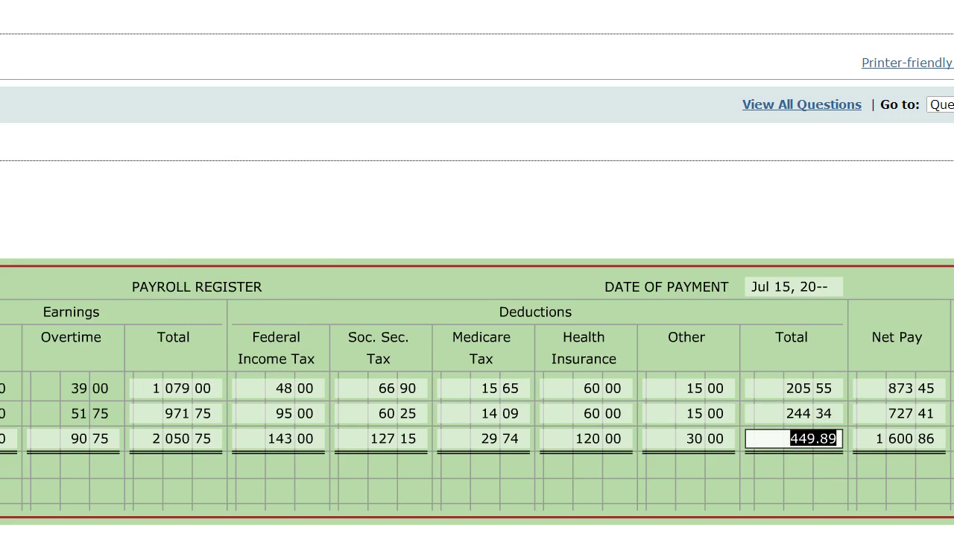
{"action": "key", "text": "alt+Tab"}
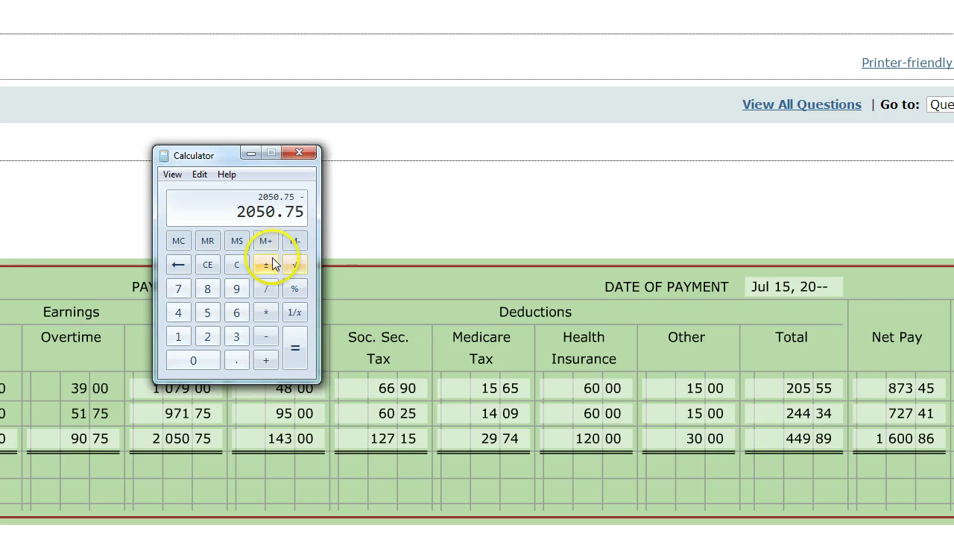
{"action": "right_click", "coordinate": [213, 207]}
{"action": "left_click", "coordinate": [237, 236]}
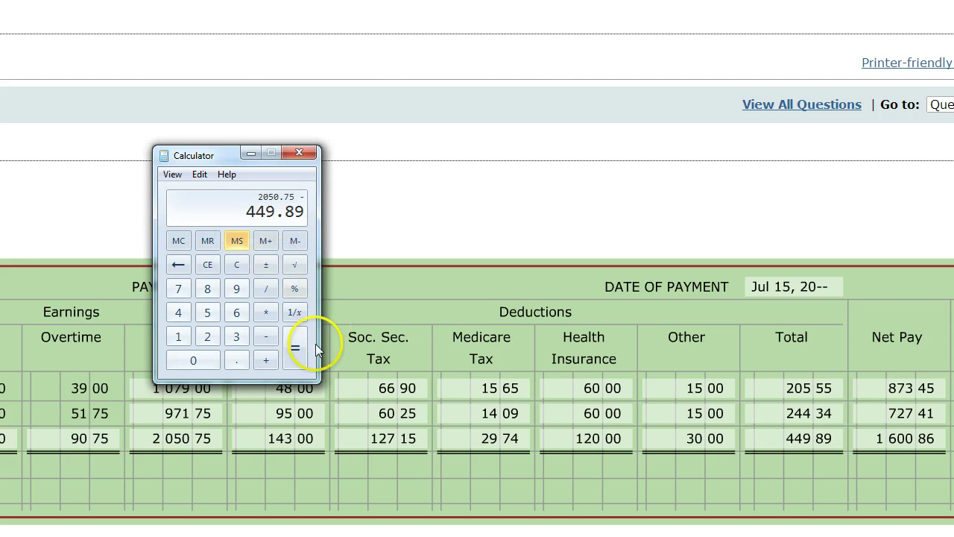
{"action": "left_click", "coordinate": [298, 359]}
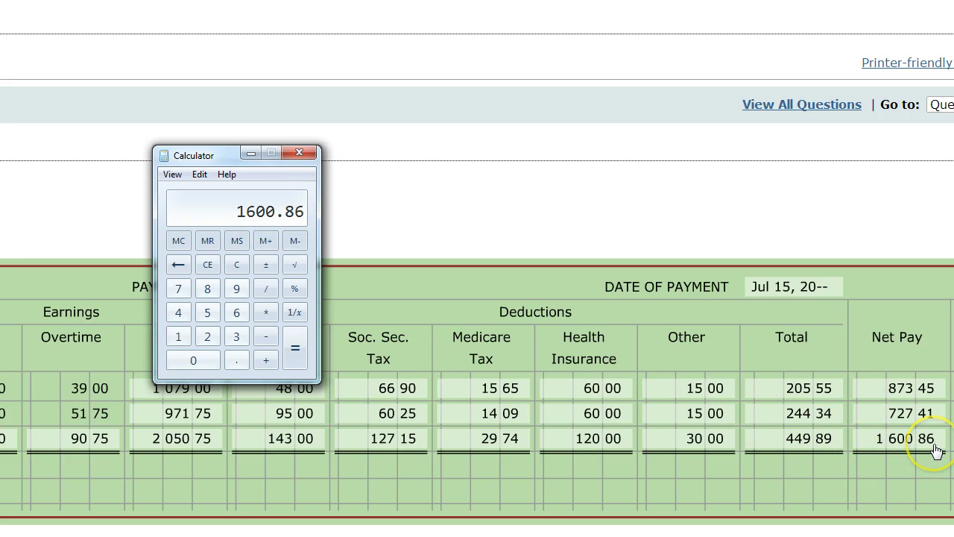
{"action": "left_click", "coordinate": [918, 483]}
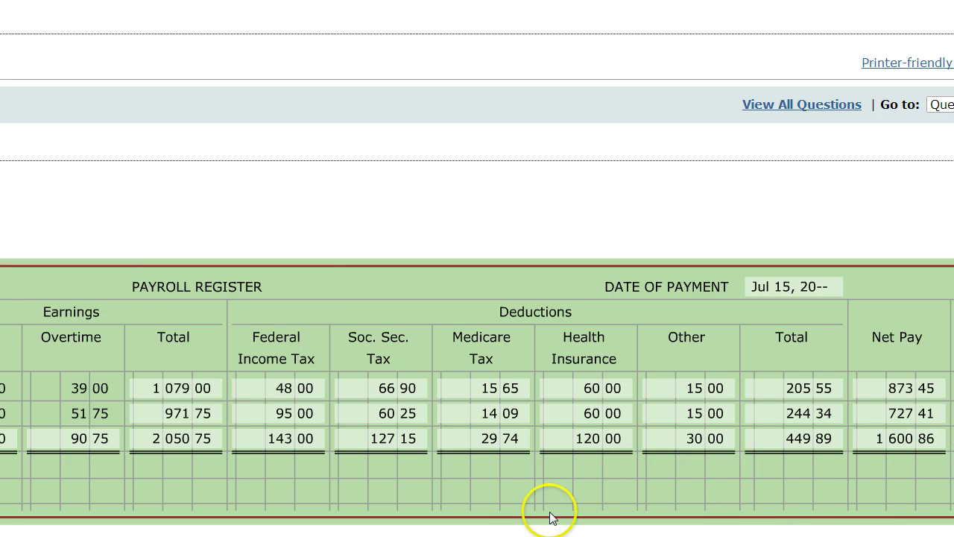
Reread instruction item 3, then scroll down to the blank quarterly earnings record form.
{"action": "left_click", "coordinate": [161, 502]}
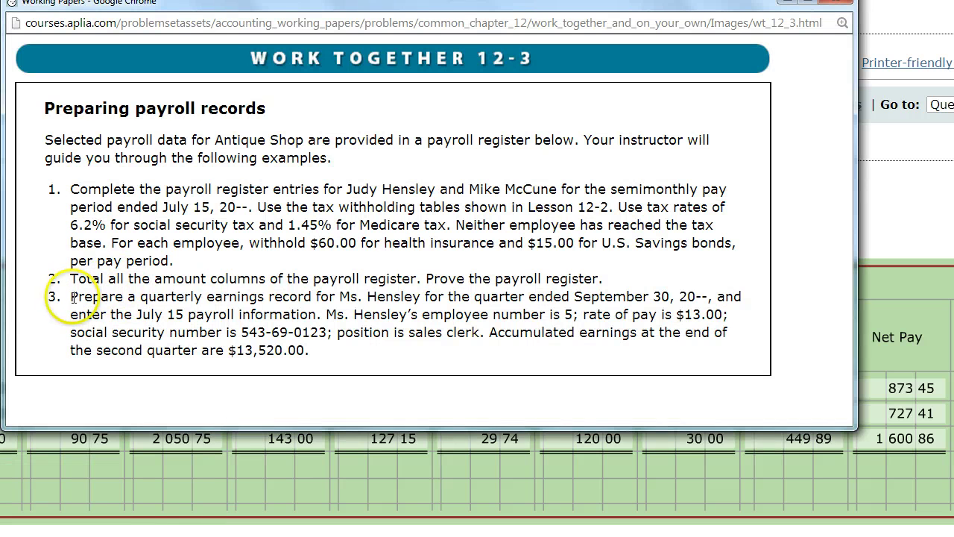
{"action": "left_click_drag", "start_coordinate": [72, 297], "coordinate": [685, 297]}
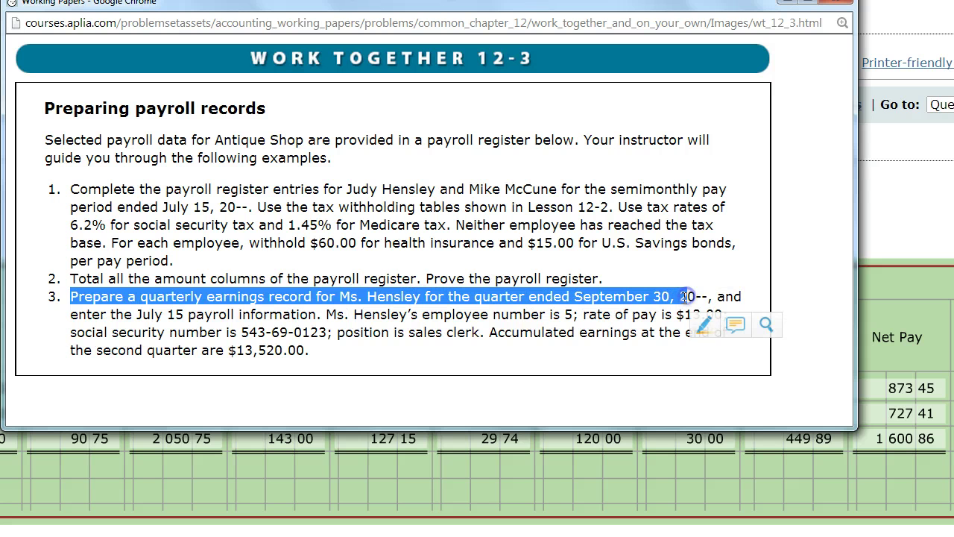
{"action": "left_click", "coordinate": [475, 324]}
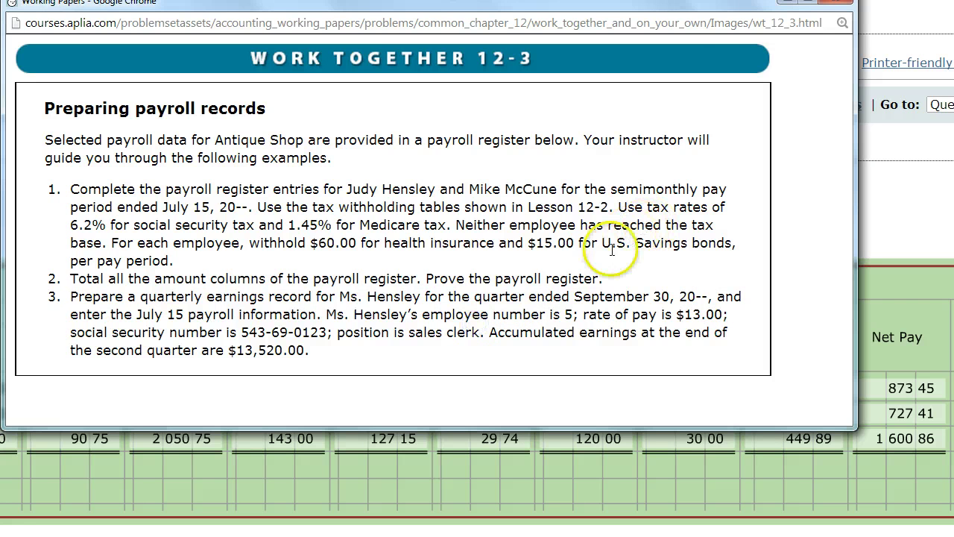
{"action": "left_click", "coordinate": [788, 2]}
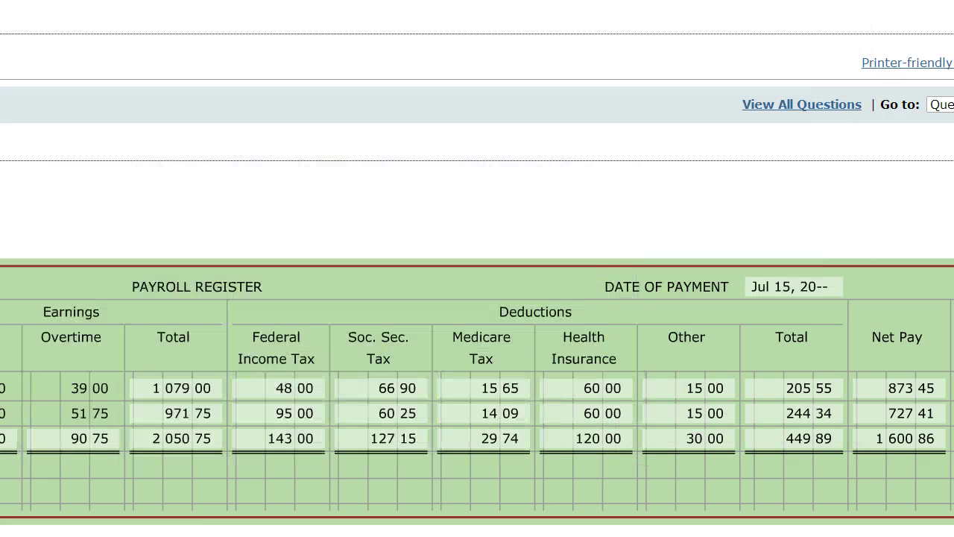
{"action": "scroll", "coordinate": [941, 478], "scroll_direction": "down", "scroll_amount": 2}
{"action": "scroll", "coordinate": [941, 478], "scroll_direction": "down", "scroll_amount": 5}
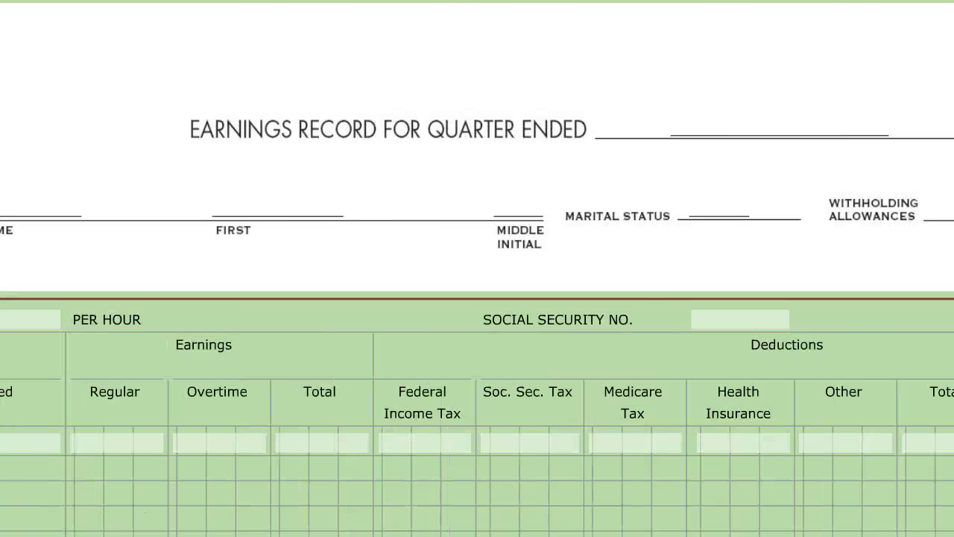
Set quarter ended to September 30, 20--, employee number 5, and the employee's last and first name.
{"action": "left_click", "coordinate": [560, 125]}
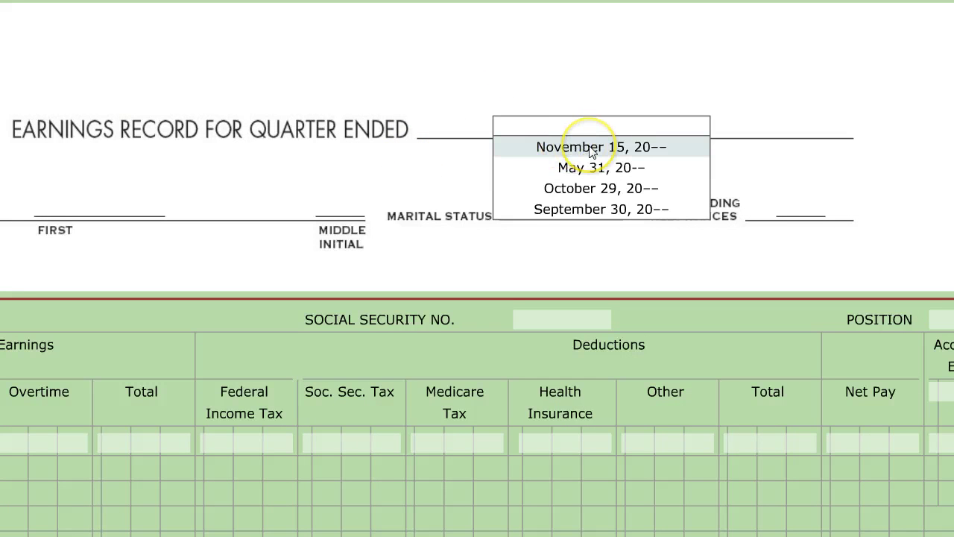
{"action": "left_click", "coordinate": [617, 210]}
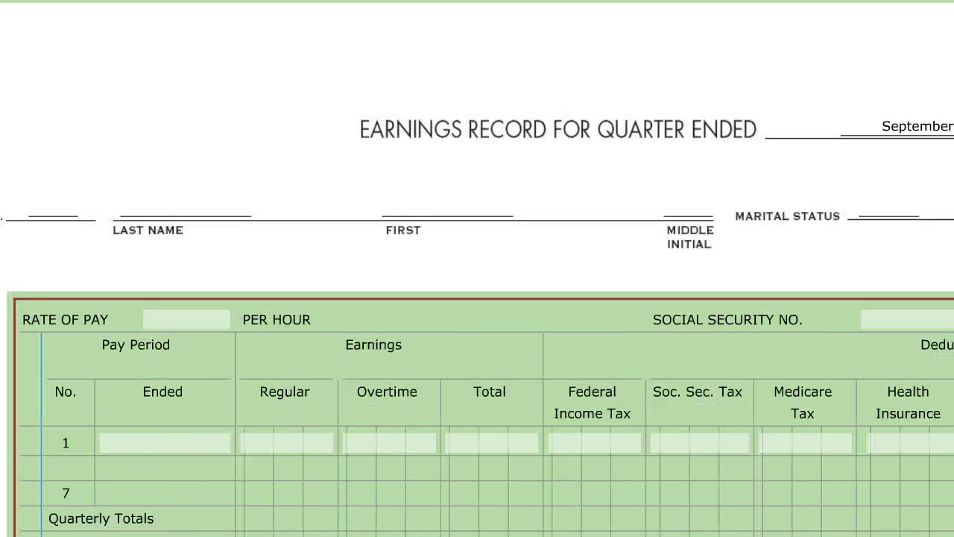
{"action": "left_click", "coordinate": [48, 214]}
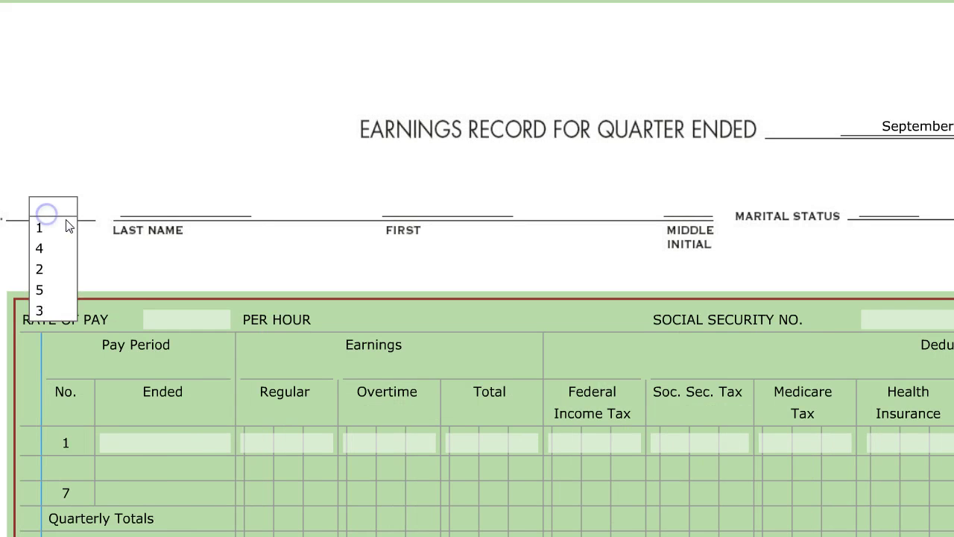
{"action": "left_click", "coordinate": [47, 291]}
{"action": "left_click", "coordinate": [167, 207]}
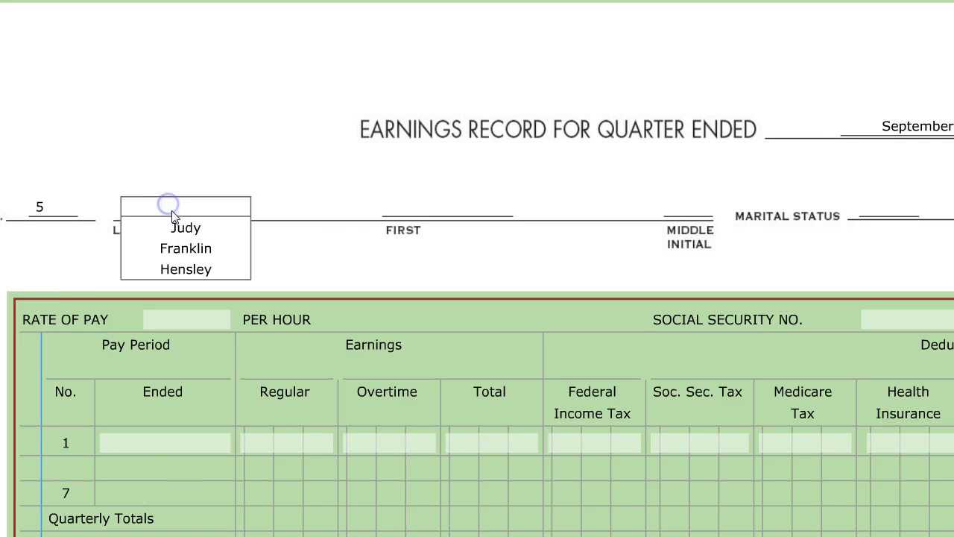
{"action": "left_click", "coordinate": [186, 269]}
{"action": "left_click", "coordinate": [411, 205]}
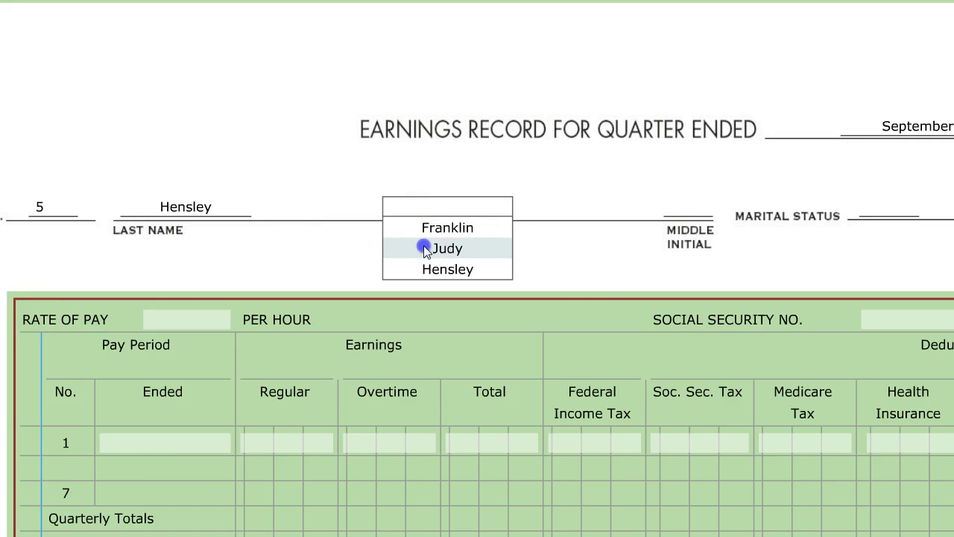
{"action": "left_click", "coordinate": [426, 249]}
{"action": "scroll", "coordinate": [344, 95], "scroll_direction": "up", "scroll_amount": 5}
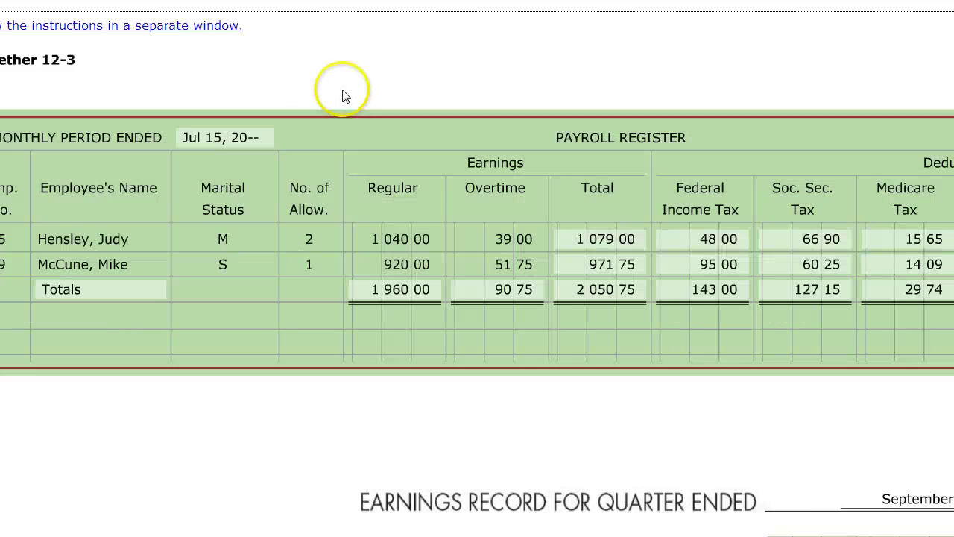
{"action": "scroll", "coordinate": [274, 196], "scroll_direction": "down", "scroll_amount": 1}
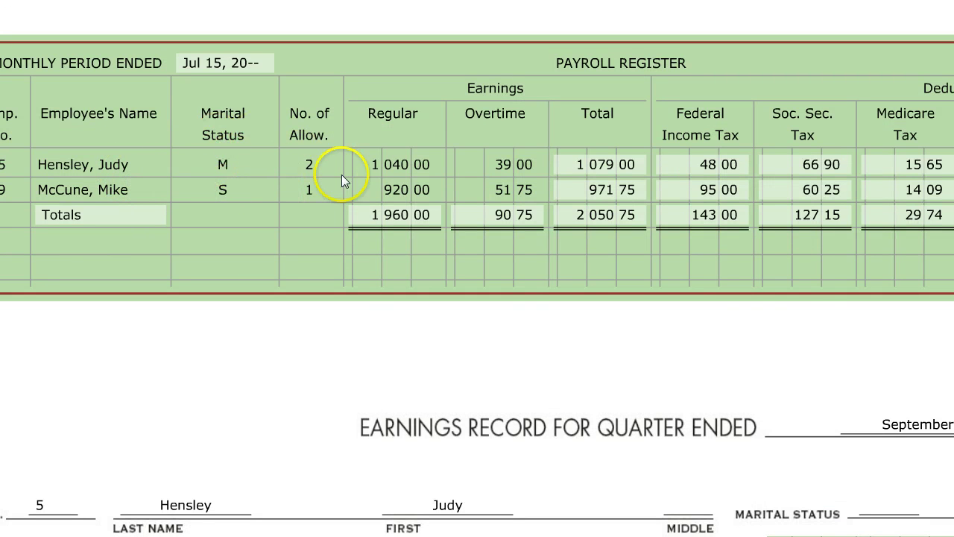
{"action": "scroll", "coordinate": [358, 179], "scroll_direction": "down", "scroll_amount": 4}
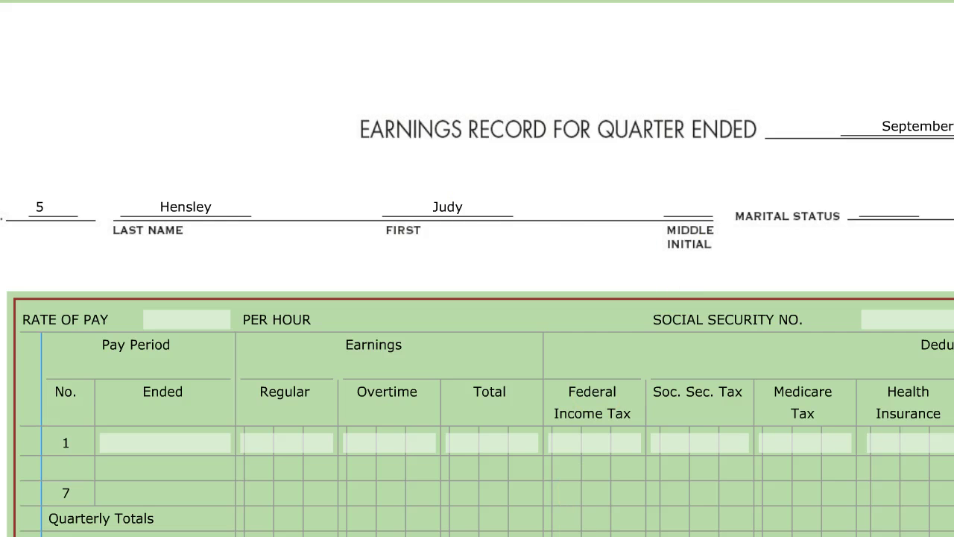
Set marital status to M and withholding allowances to 2, checking the instructions.
{"action": "left_click", "coordinate": [484, 212]}
{"action": "left_click", "coordinate": [482, 247]}
{"action": "left_click", "coordinate": [756, 208]}
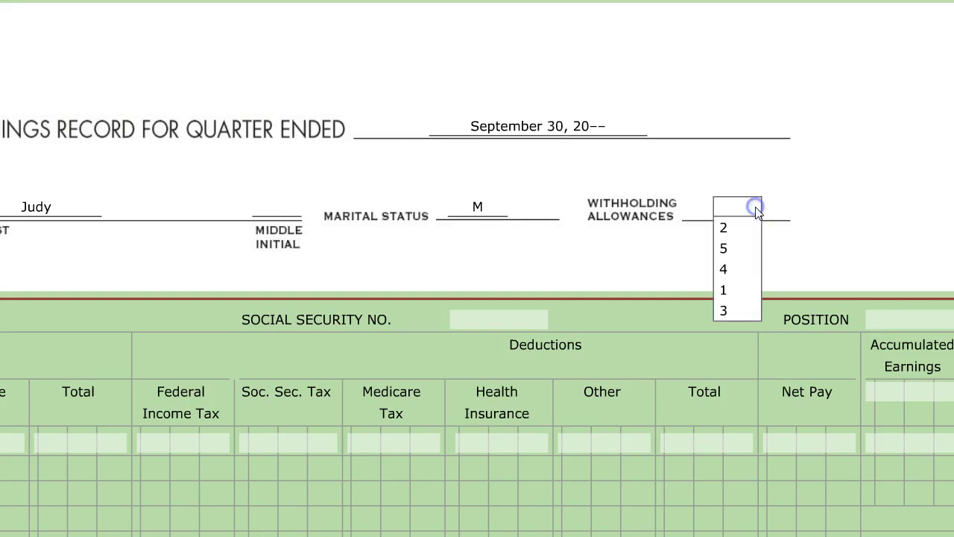
{"action": "left_click", "coordinate": [749, 229]}
{"action": "key", "text": "alt+Tab"}
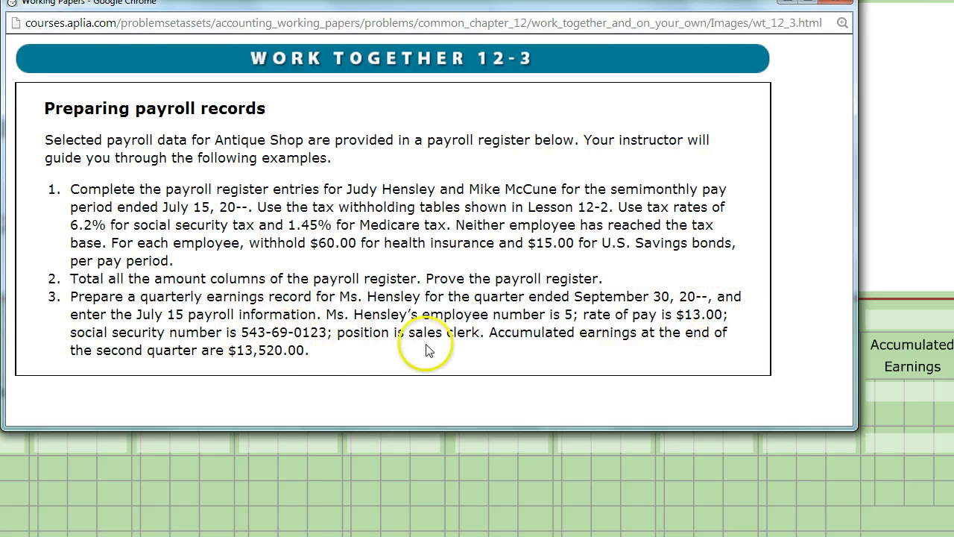
{"action": "left_click", "coordinate": [792, 6]}
Enter Sales Clerk as the position and fill in the employee's social security number.
{"action": "left_click", "coordinate": [881, 322]}
{"action": "type", "text": "s"}
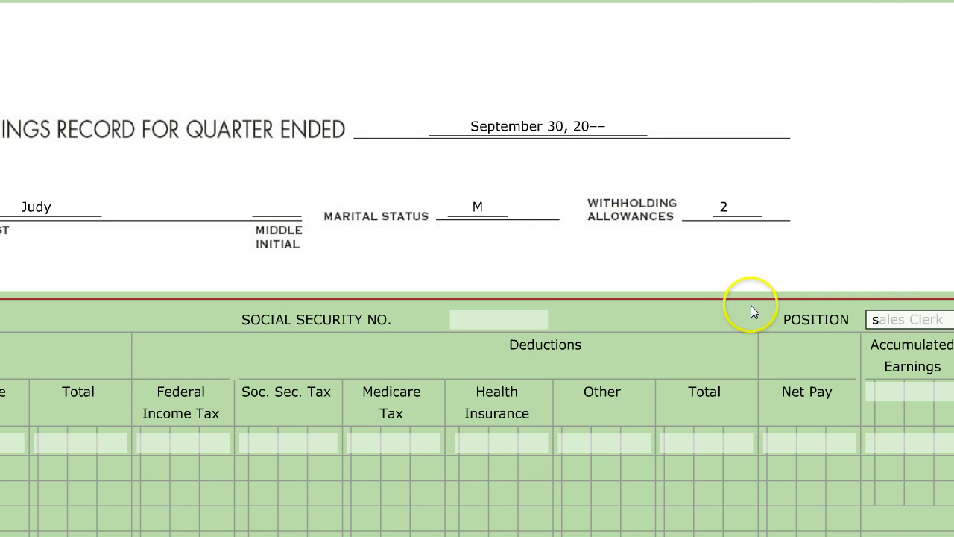
{"action": "left_click", "coordinate": [656, 343]}
{"action": "left_click", "coordinate": [516, 322]}
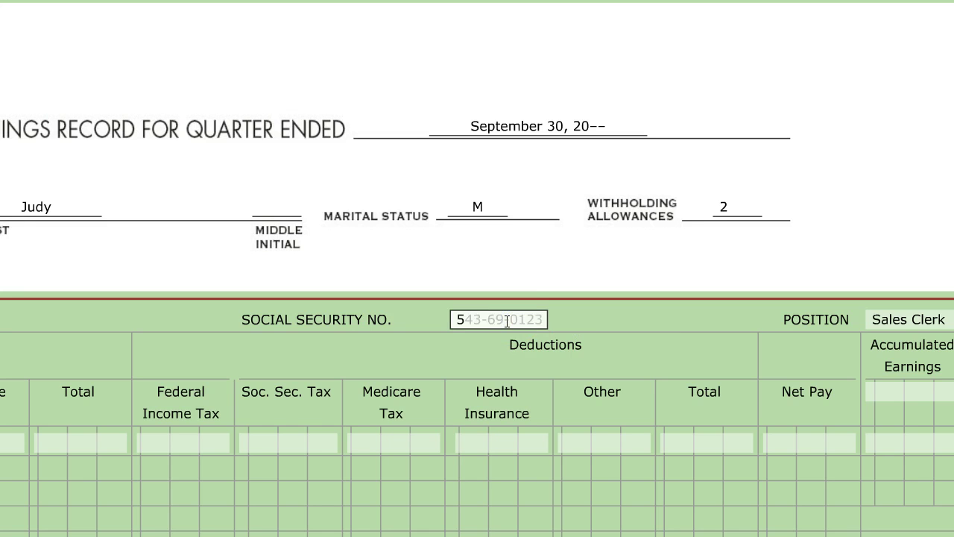
{"action": "type", "text": "5"}
{"action": "left_click", "coordinate": [447, 380]}
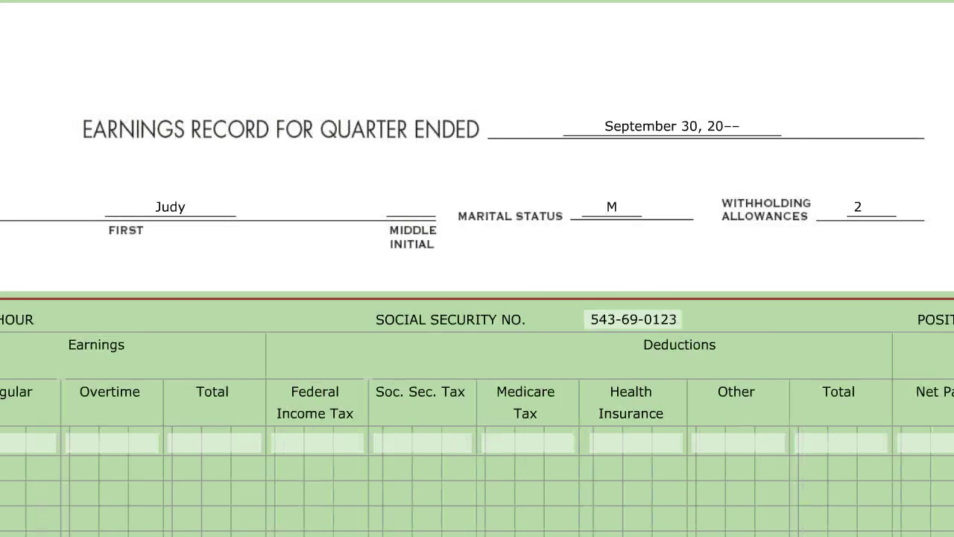